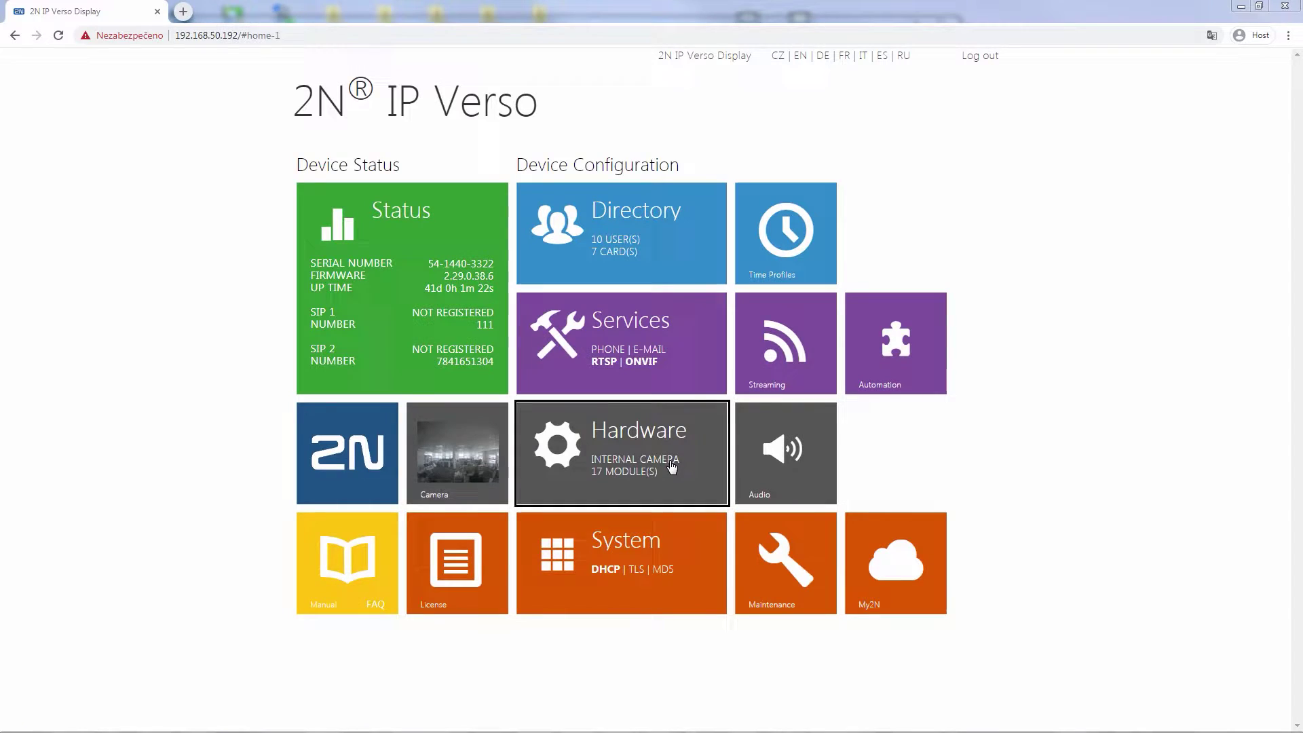
Turn on Phonebook Displayed in the display settings and go to its directory
click(668, 466)
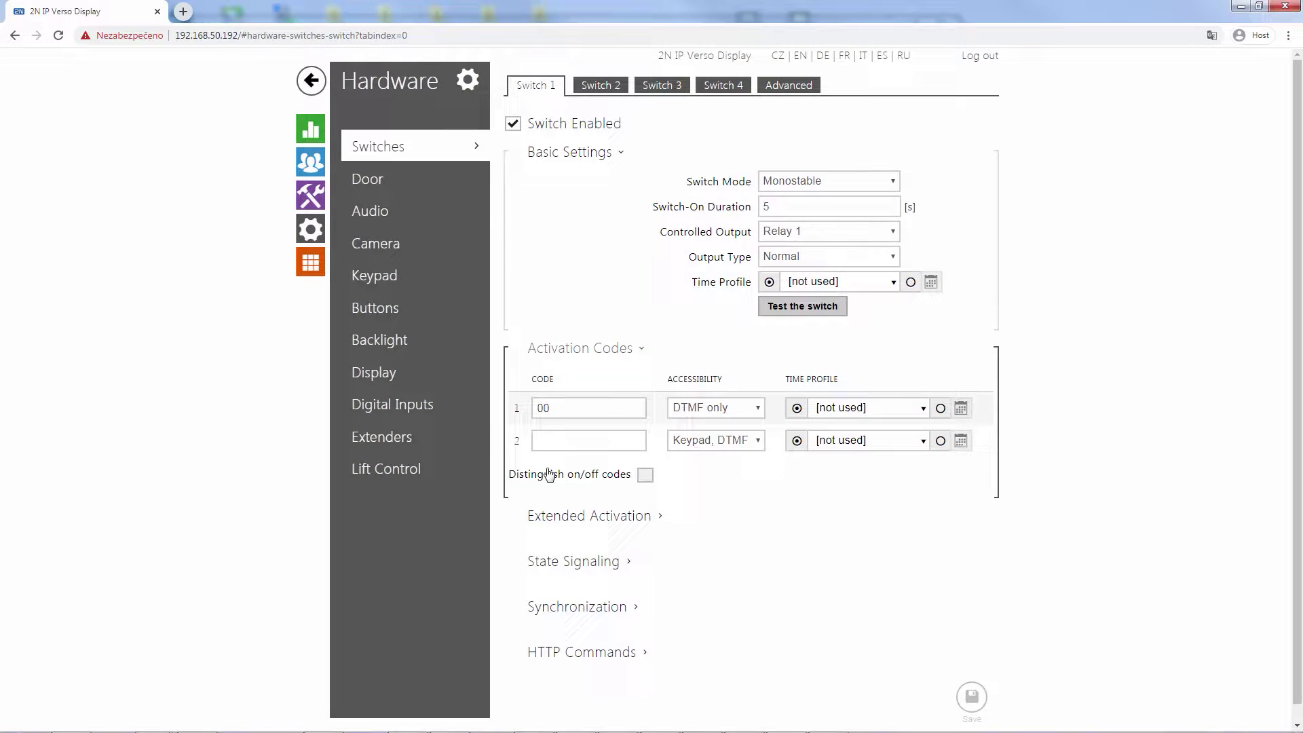
click(385, 371)
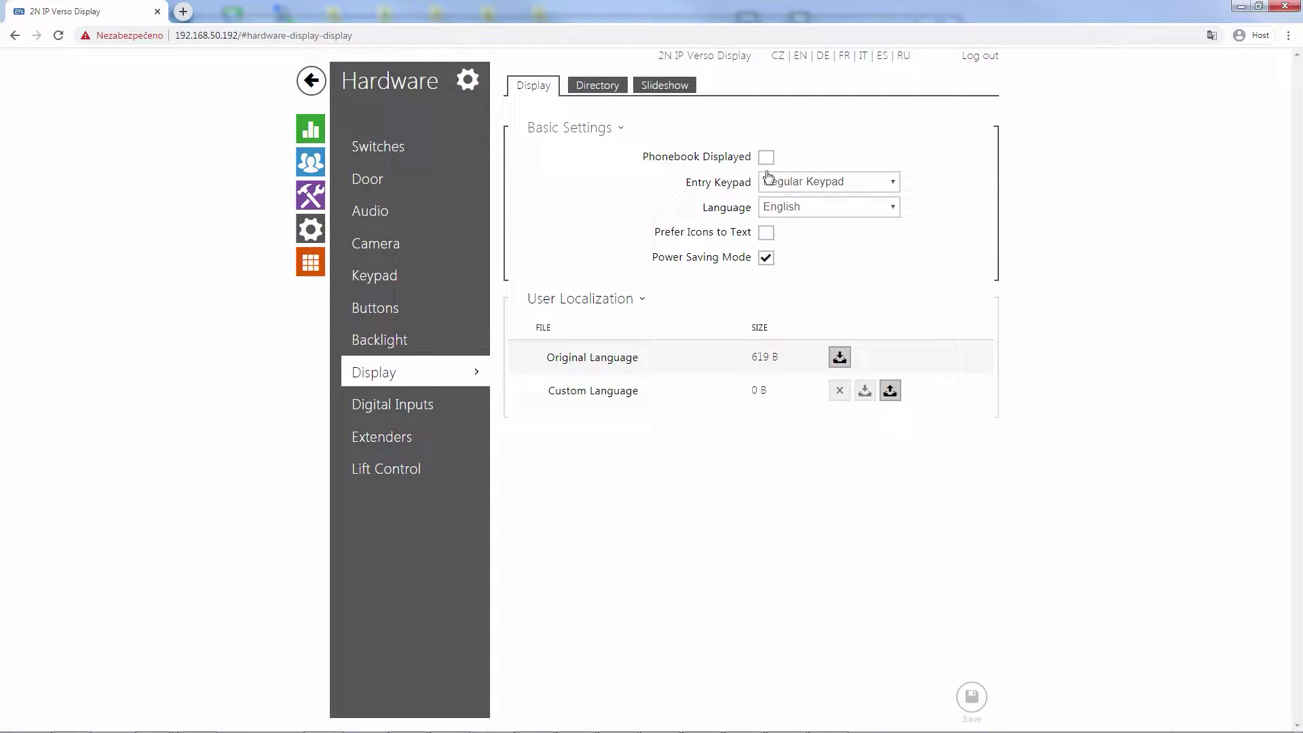
click(766, 162)
click(592, 89)
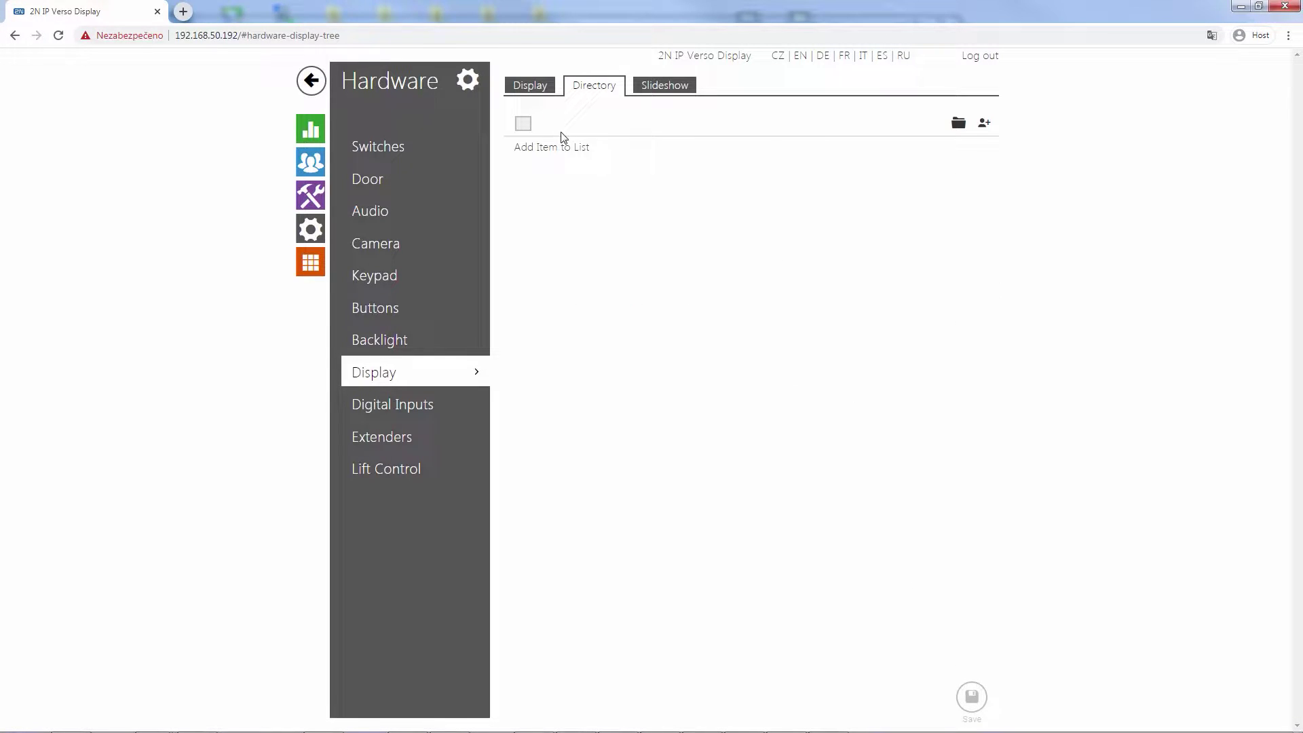
Create folder Group 1 with subfolders Group 1a and Group 1b
click(956, 123)
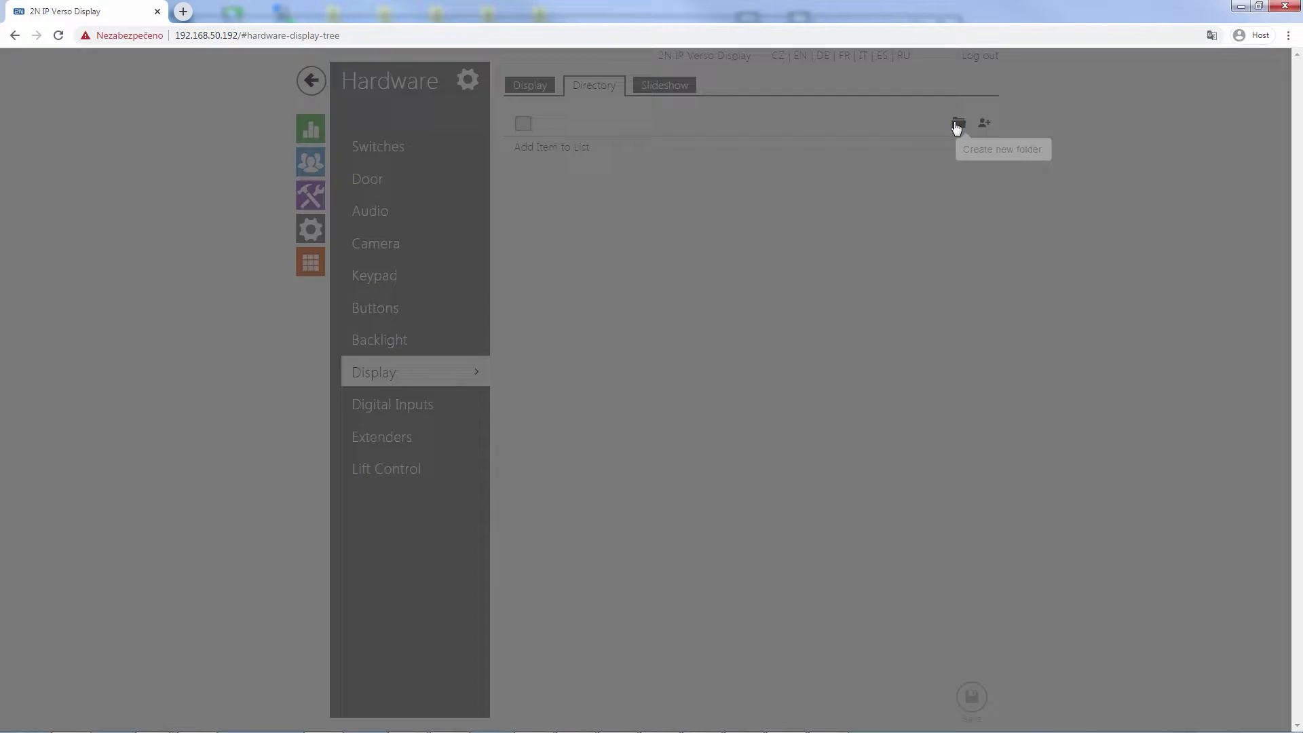
text(Group 1)
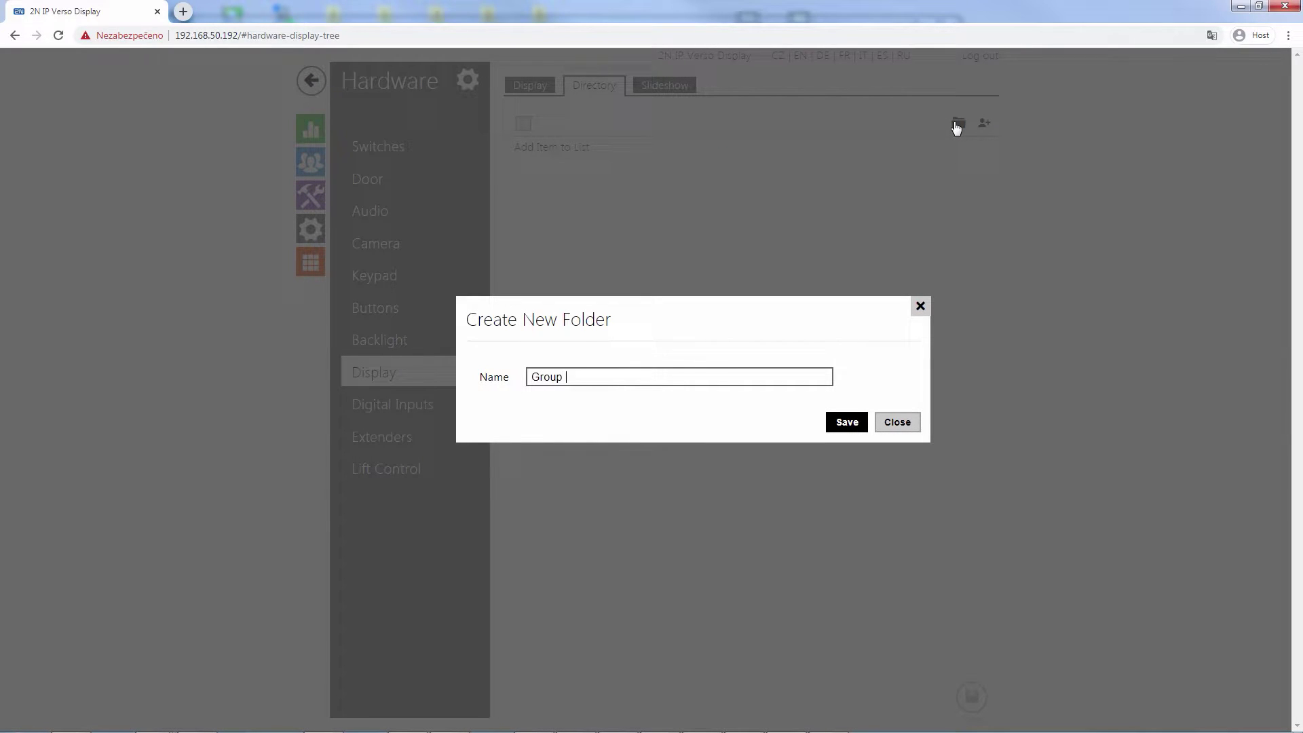
click(847, 421)
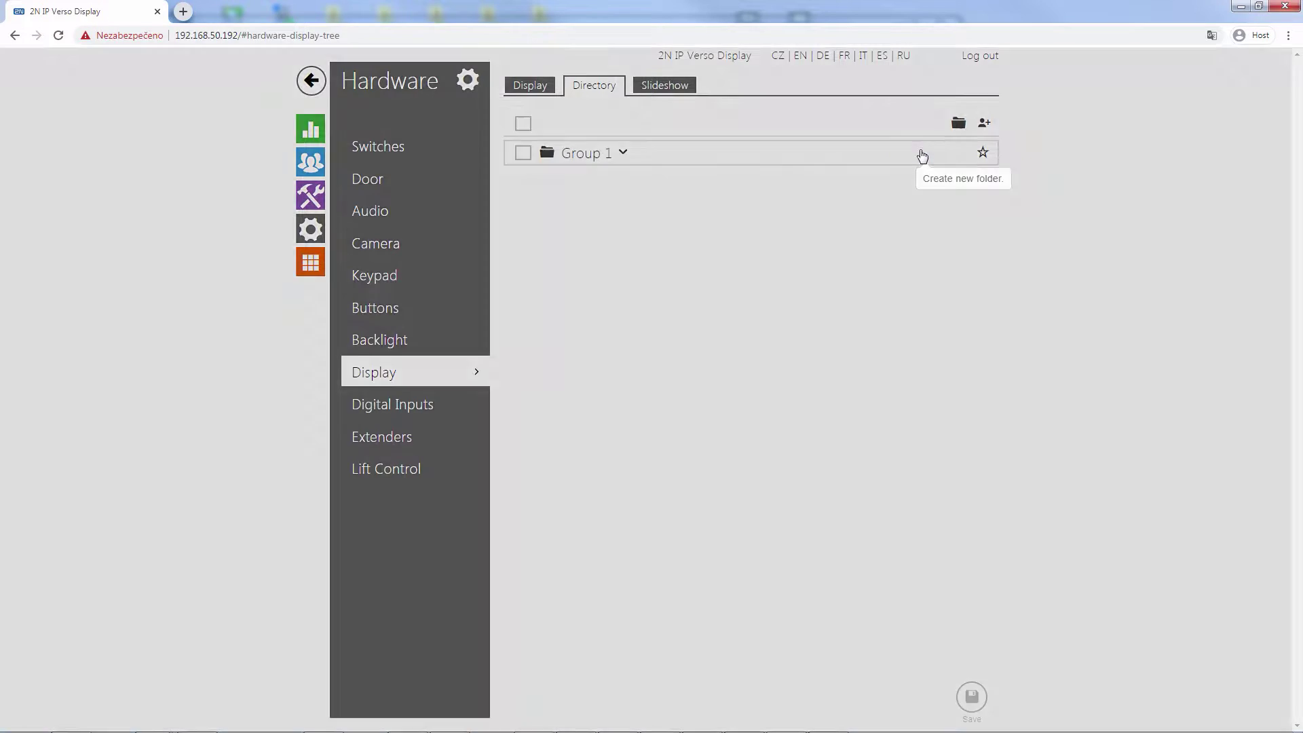
click(922, 154)
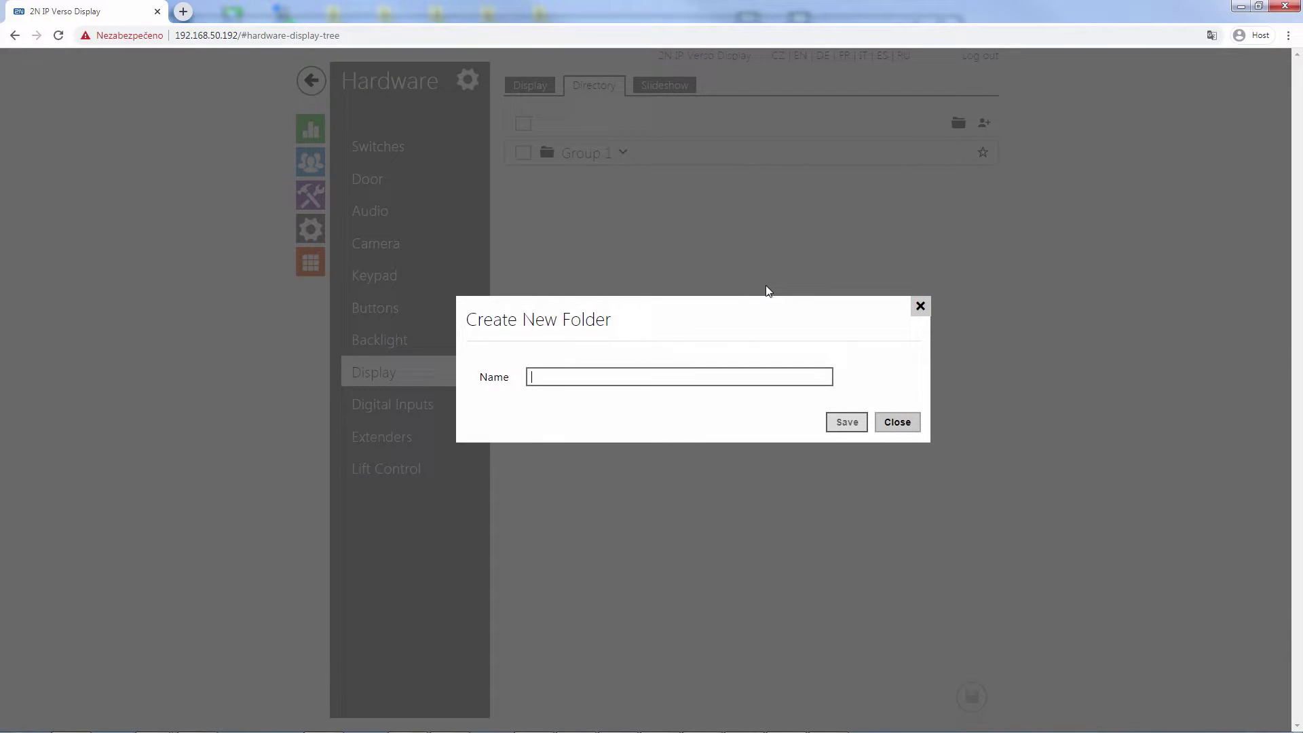
text(Group 1)
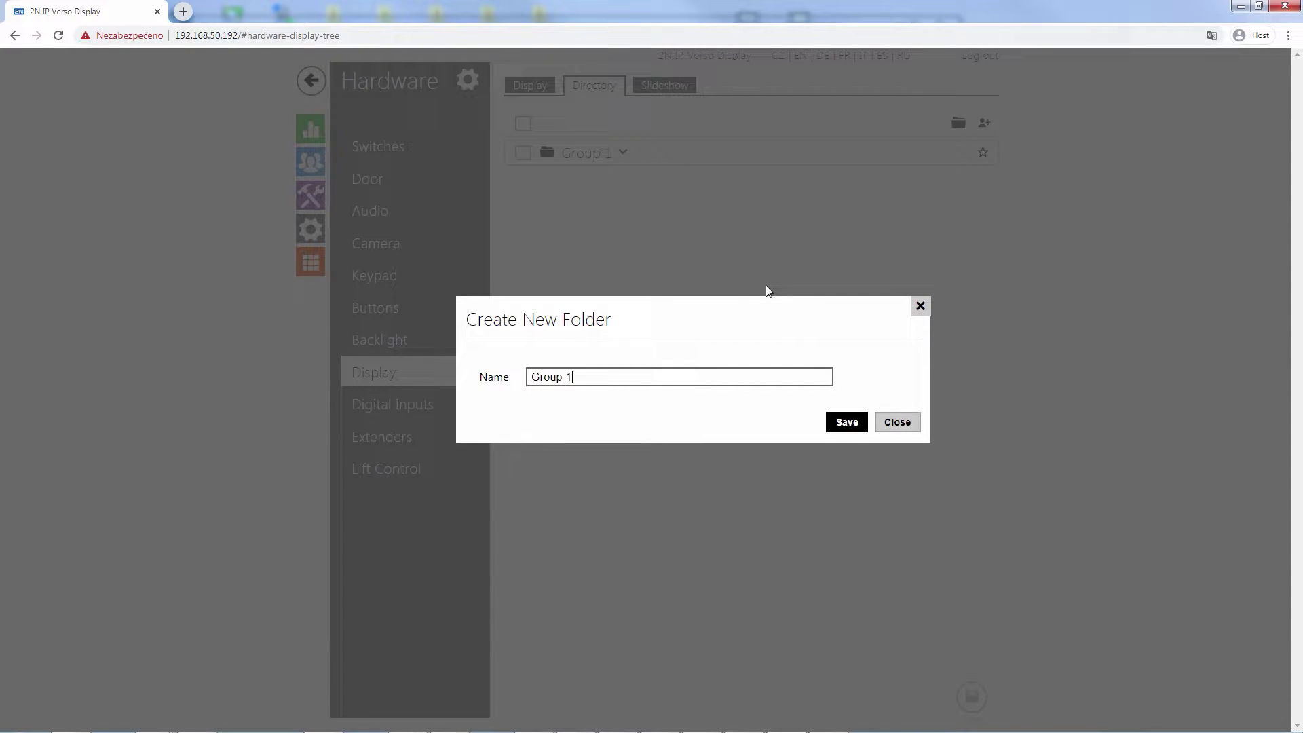
text(a)
click(847, 421)
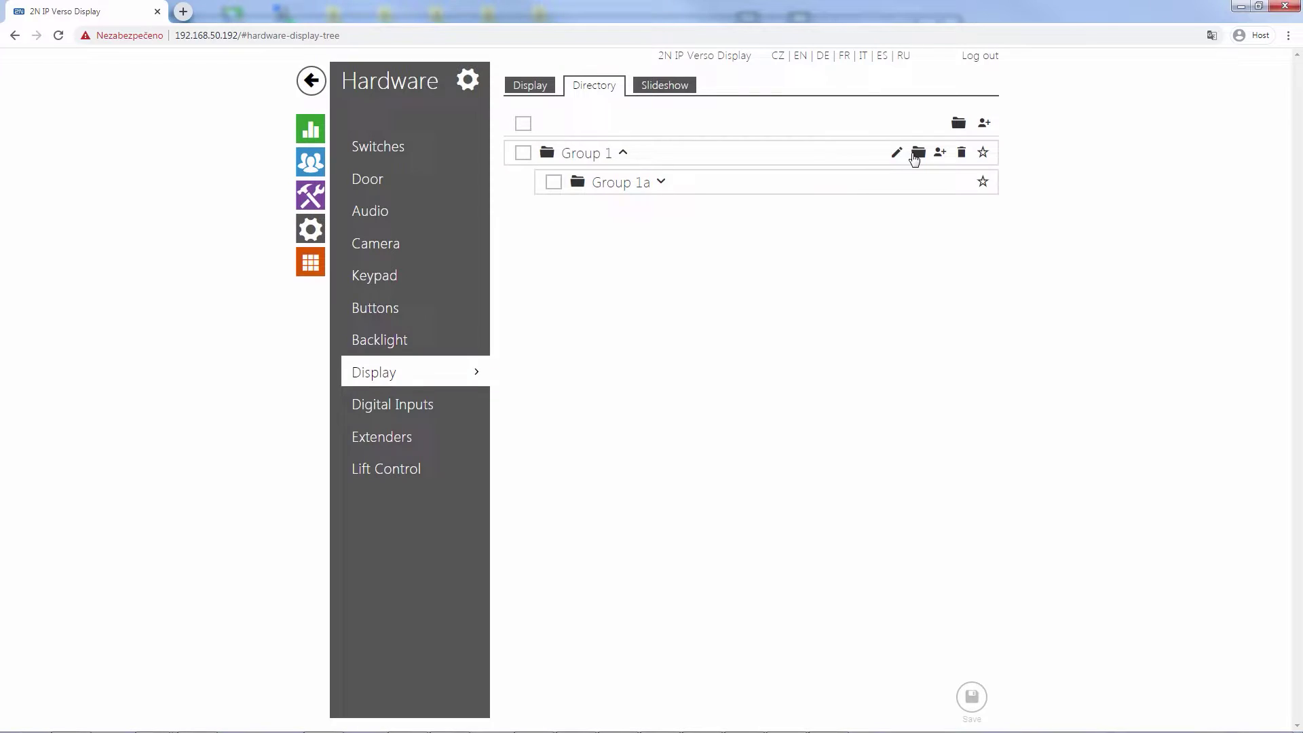
click(917, 153)
text(Gro)
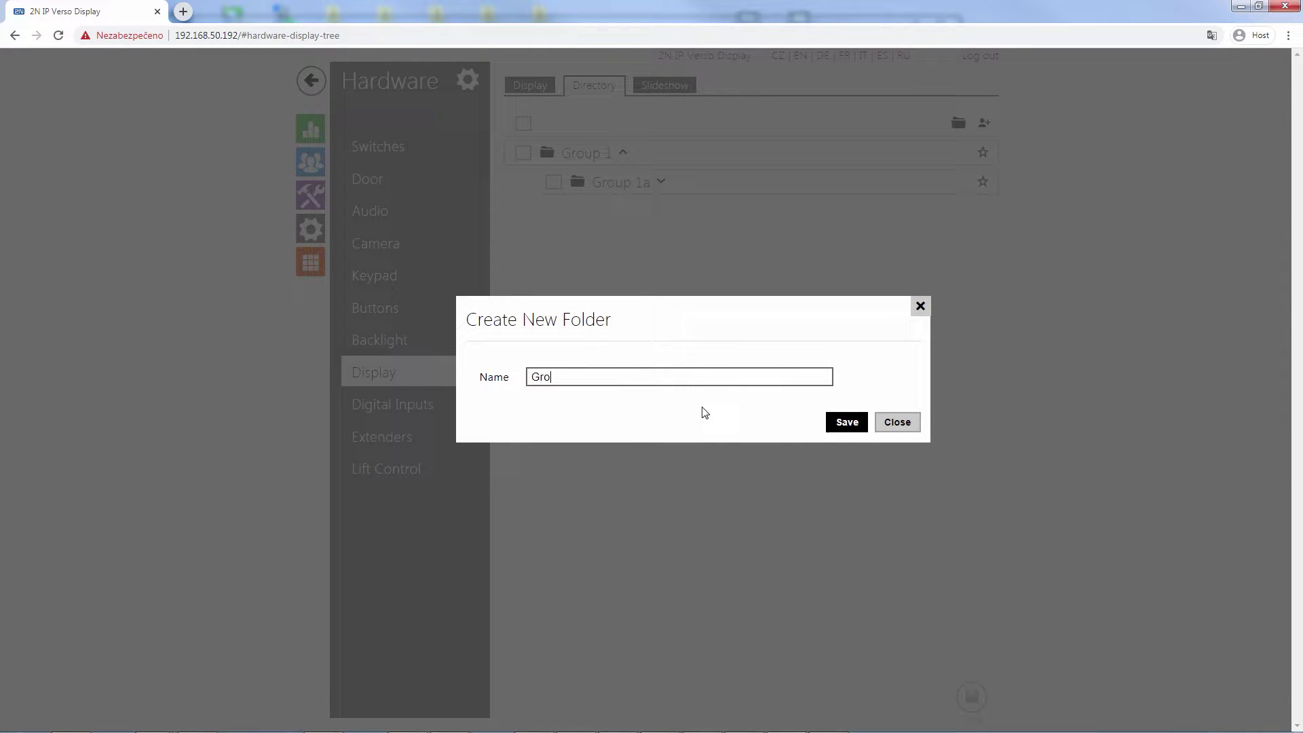
text(b)
click(847, 422)
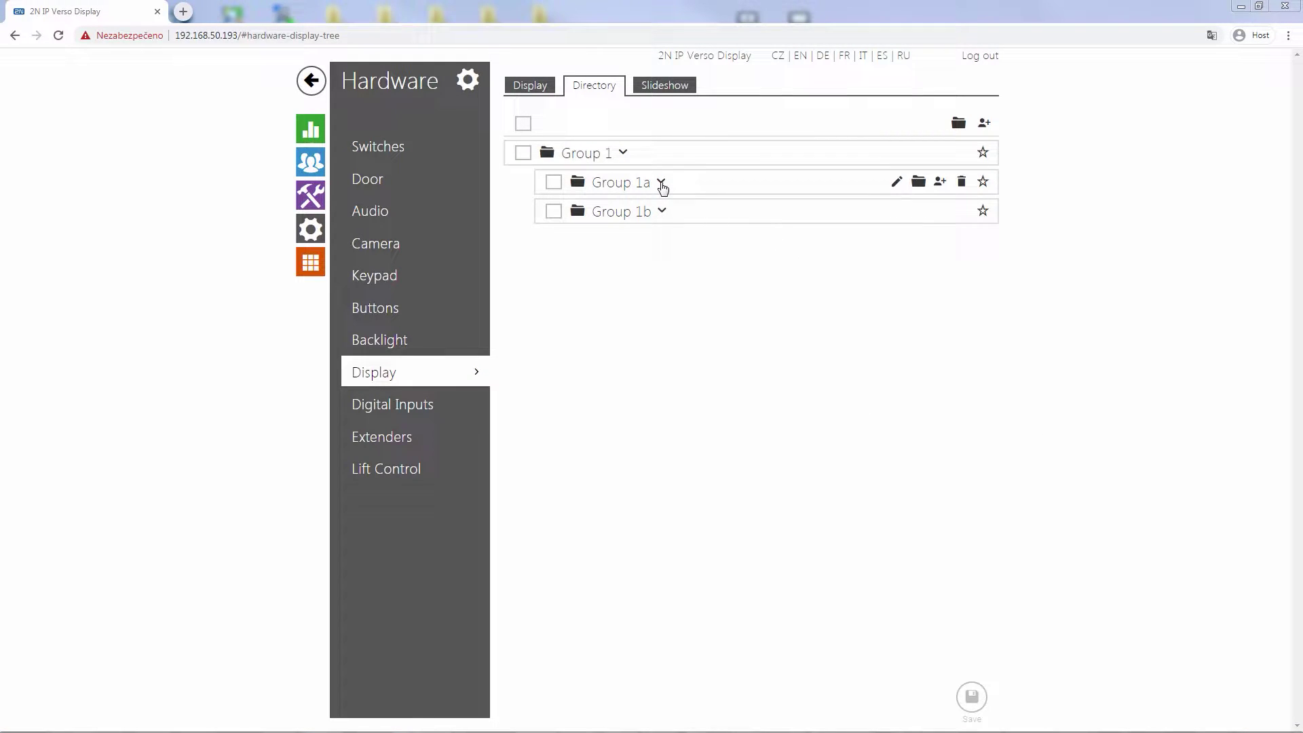
Add Adam, Barbara, Brian, Gabrielle, Harry and Indoor Compact Black to Group 1a
mouse_move(941, 181)
click(940, 182)
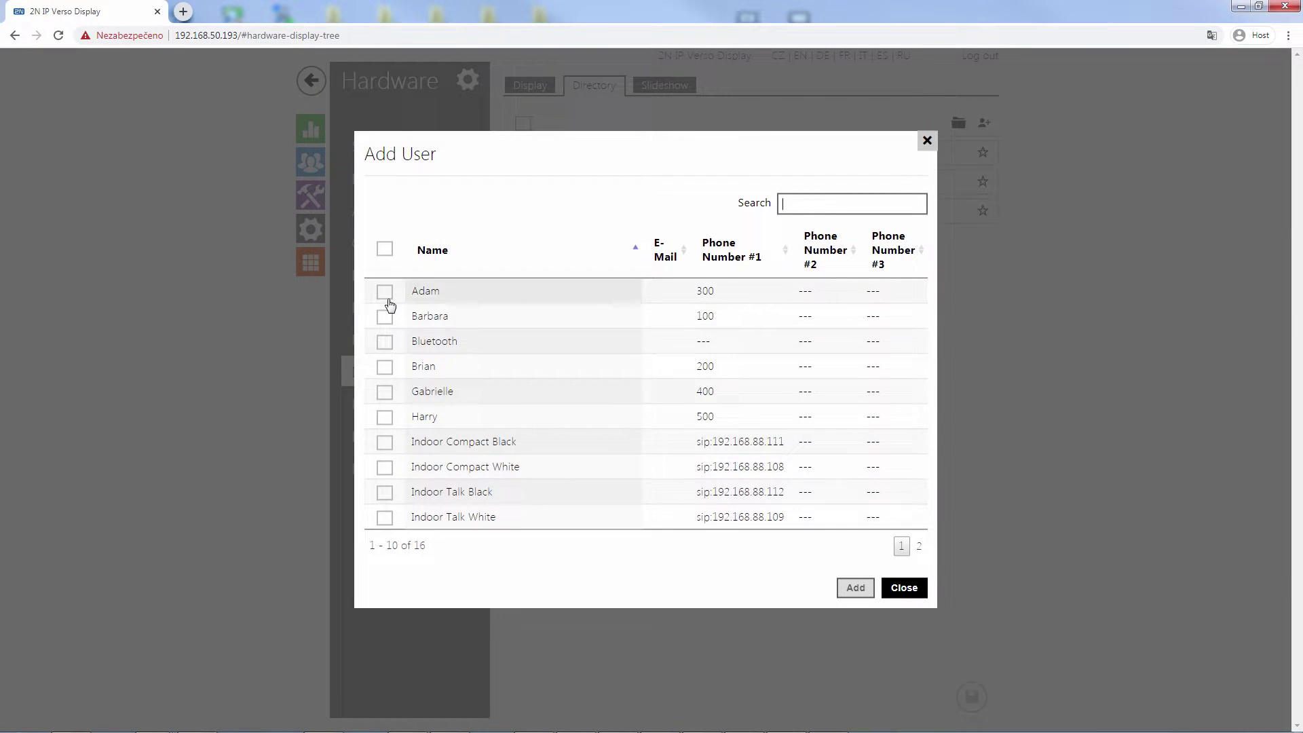
click(384, 292)
click(383, 440)
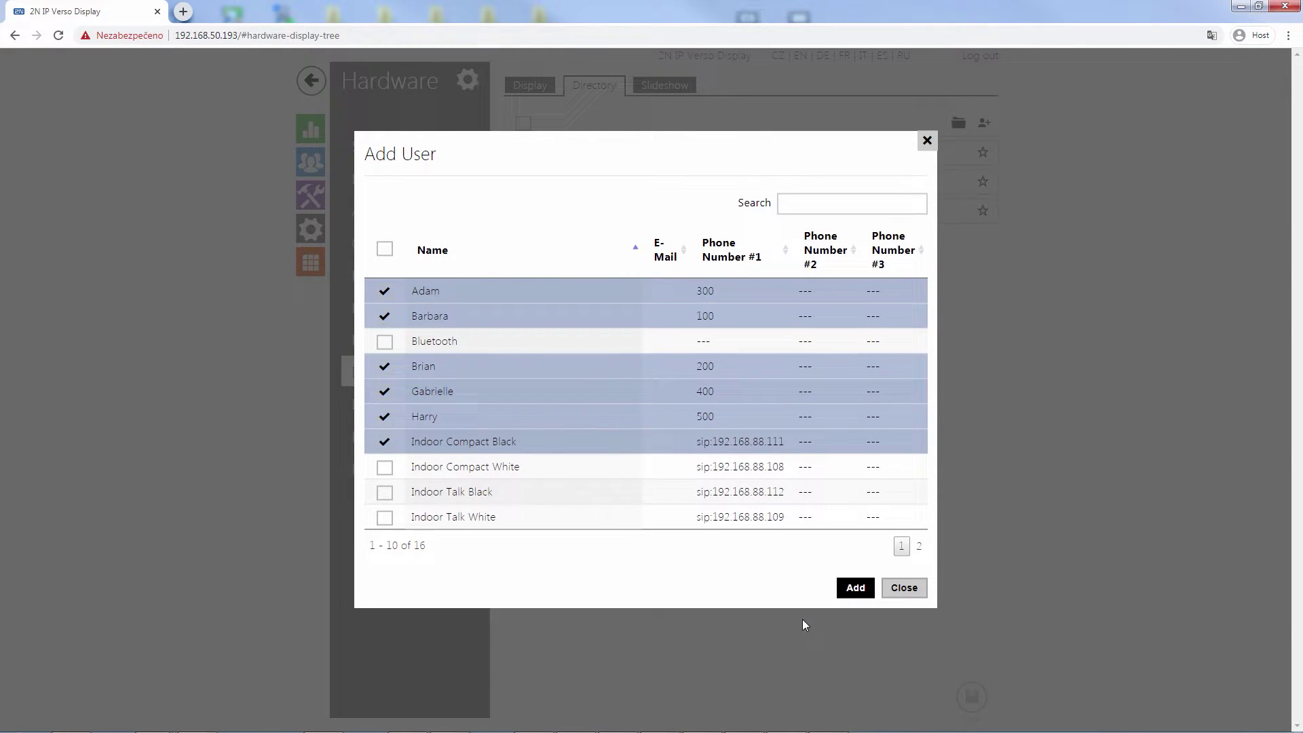
click(855, 587)
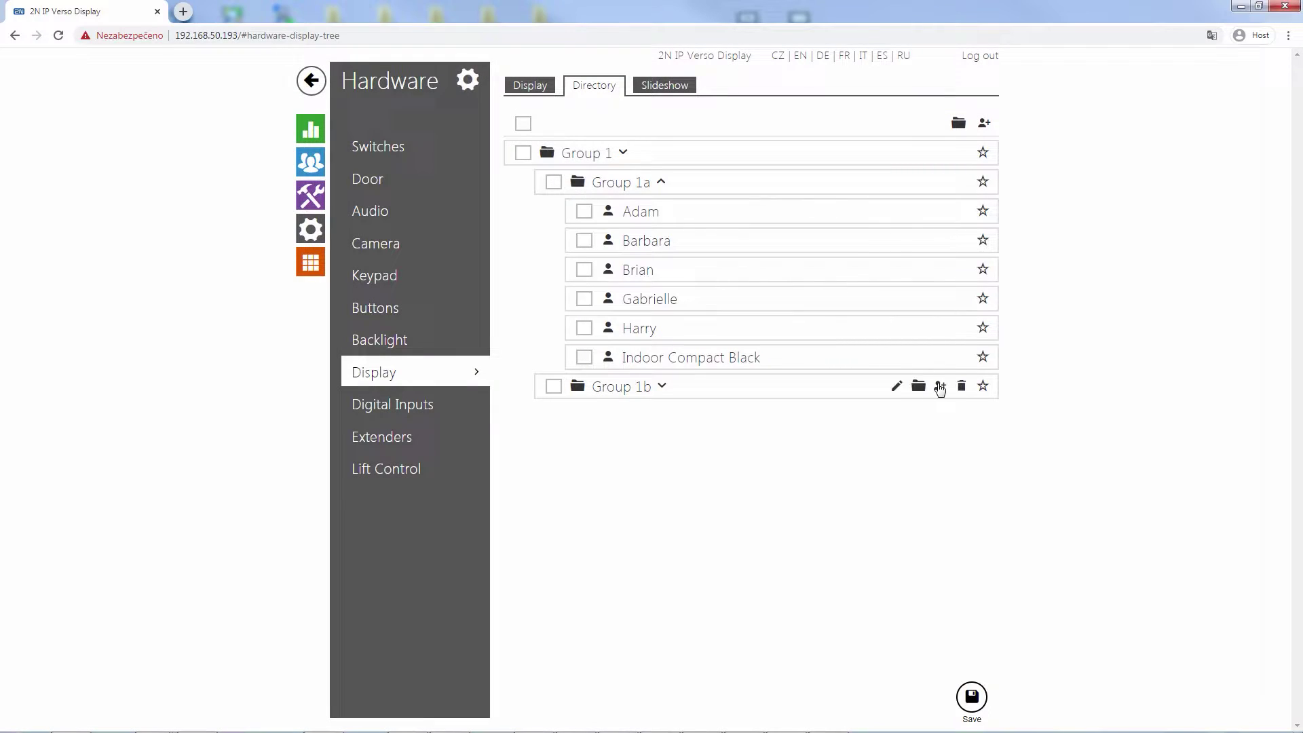
Add Adam, Barbara and Bluetooth to Group 1b
click(939, 389)
click(383, 292)
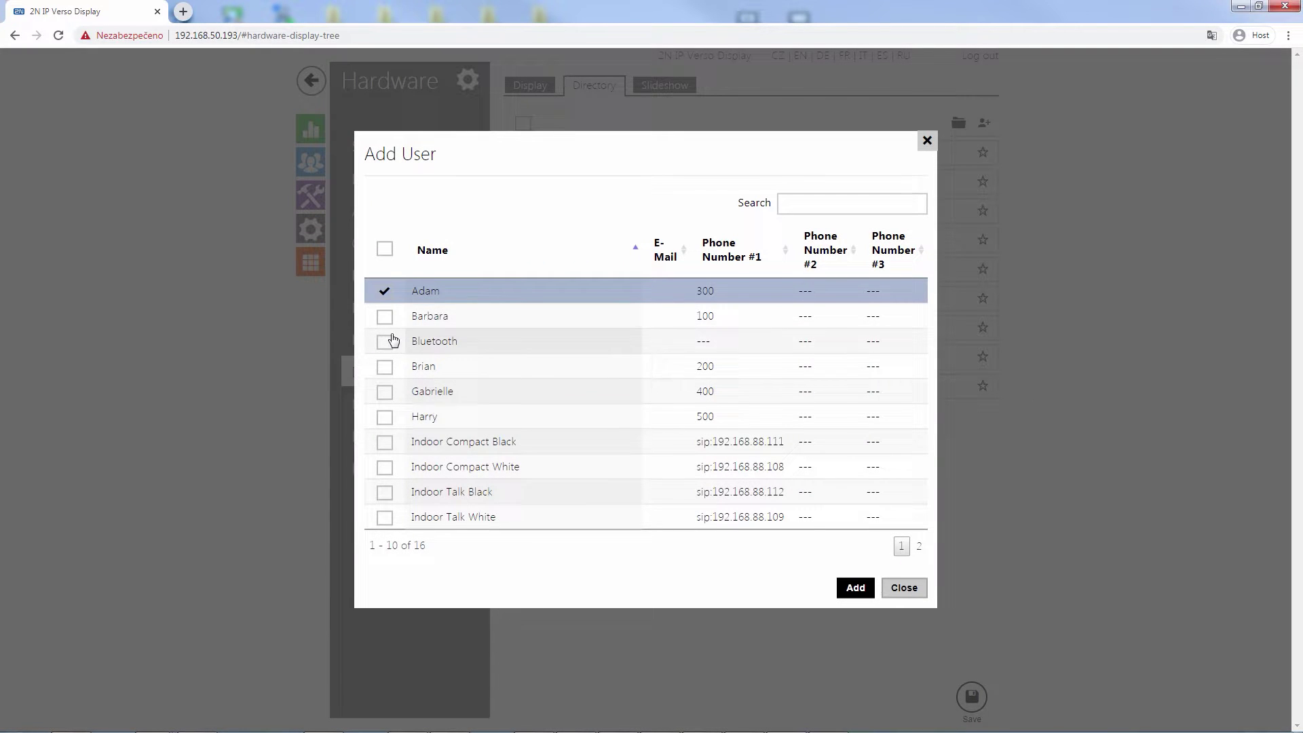
click(384, 315)
click(385, 341)
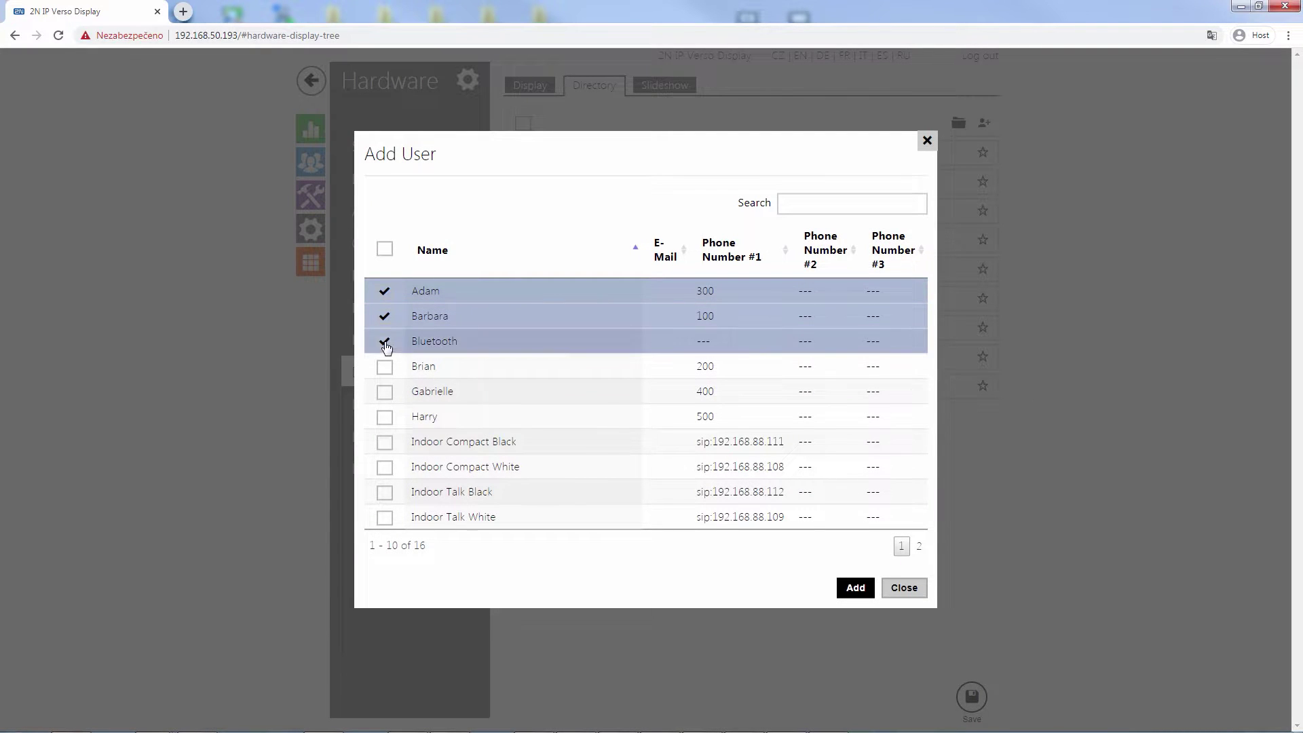
click(855, 587)
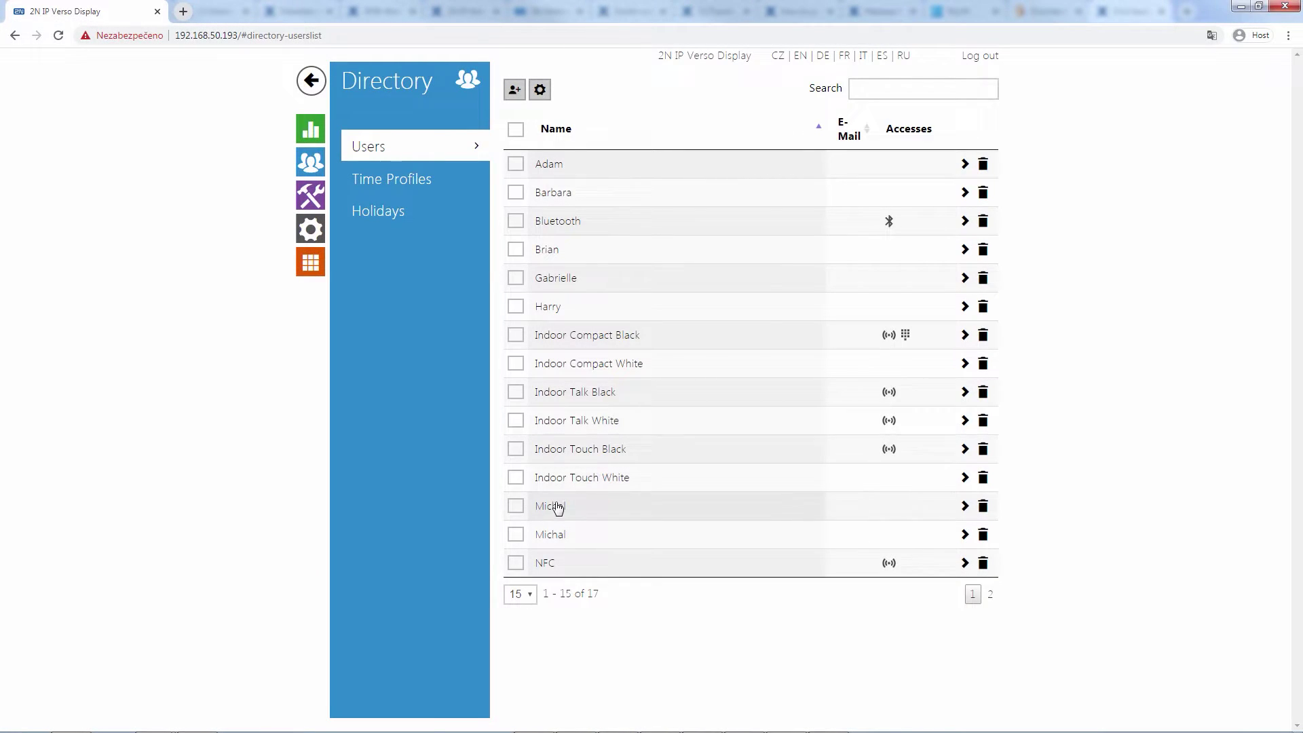
Give Michal a cropped portrait photo and place him in the display's Group 1 folder
click(557, 507)
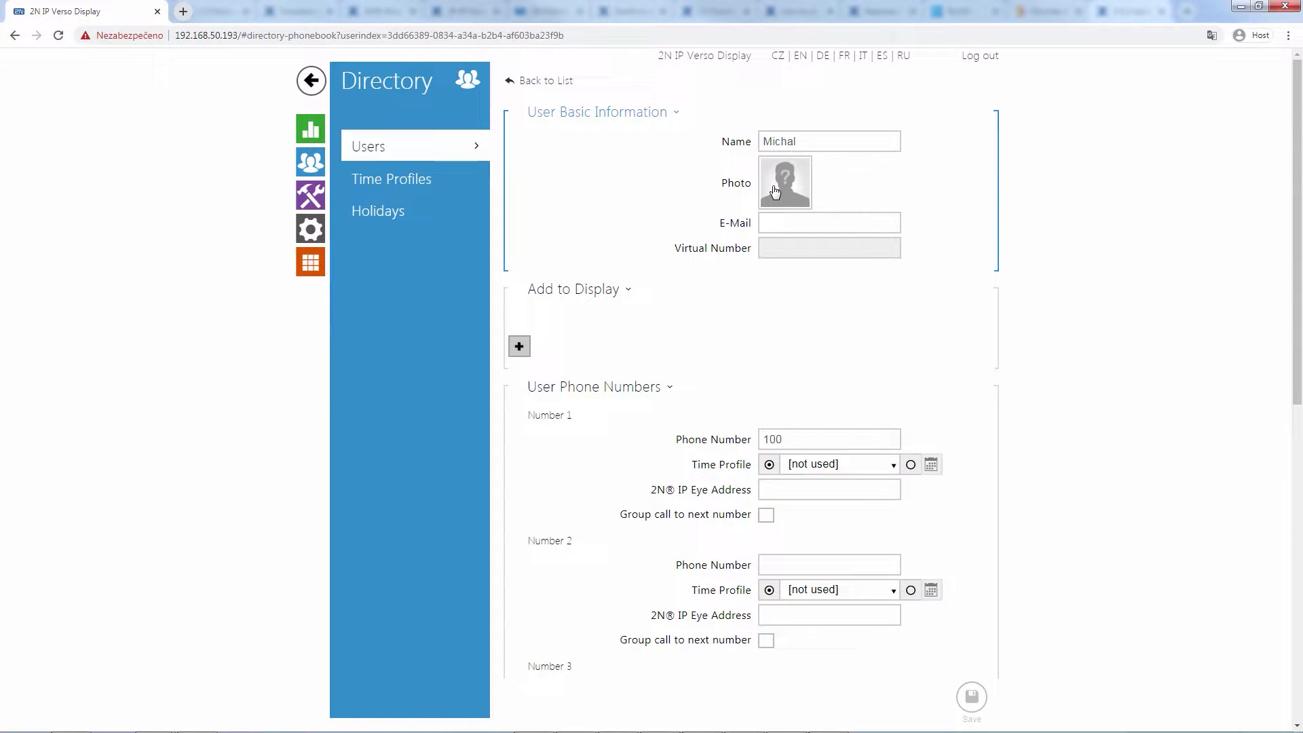
click(776, 190)
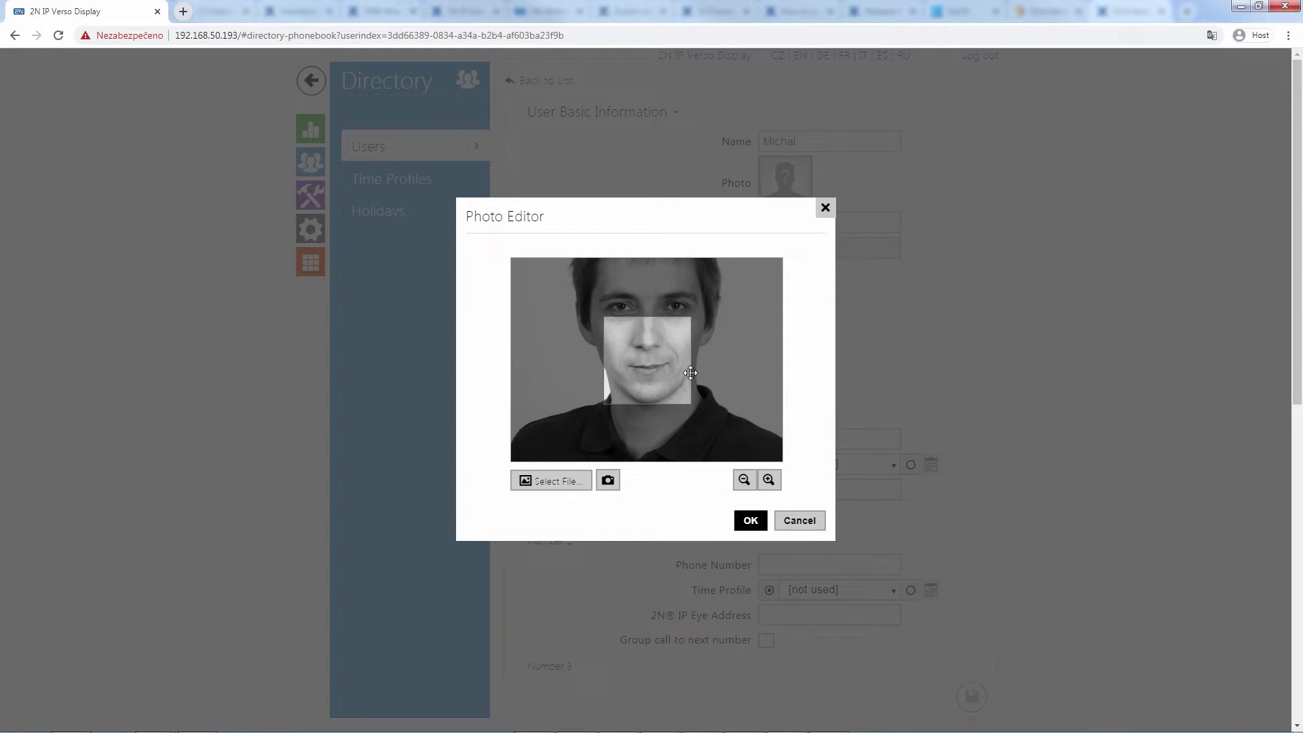
click(744, 479)
click(744, 479)
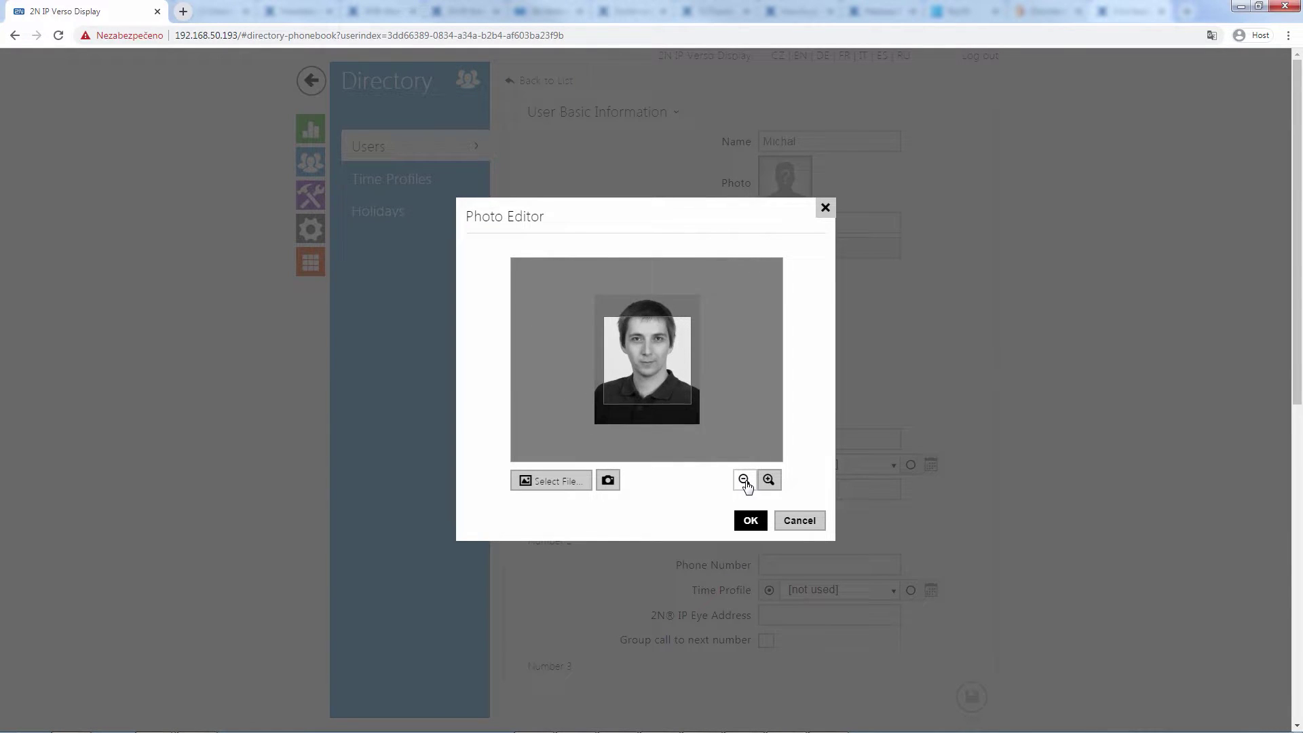
click(769, 480)
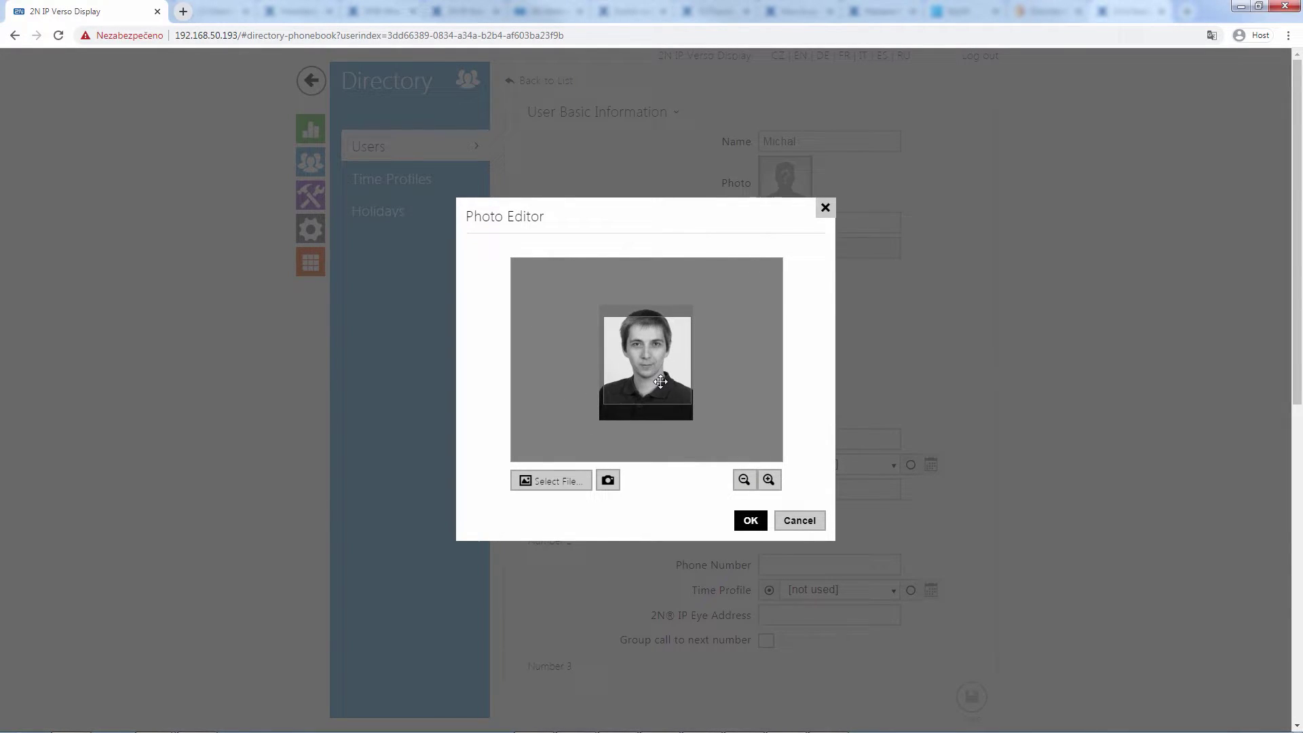
click(752, 521)
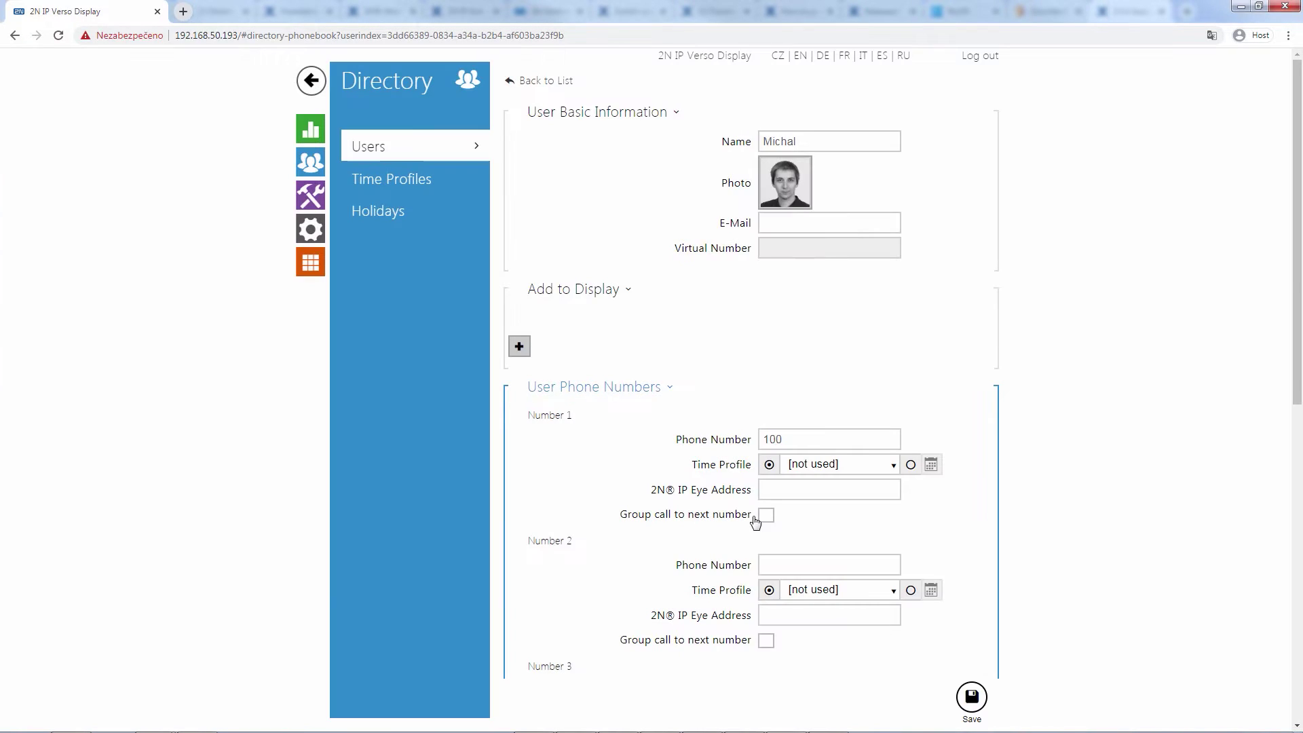
click(518, 346)
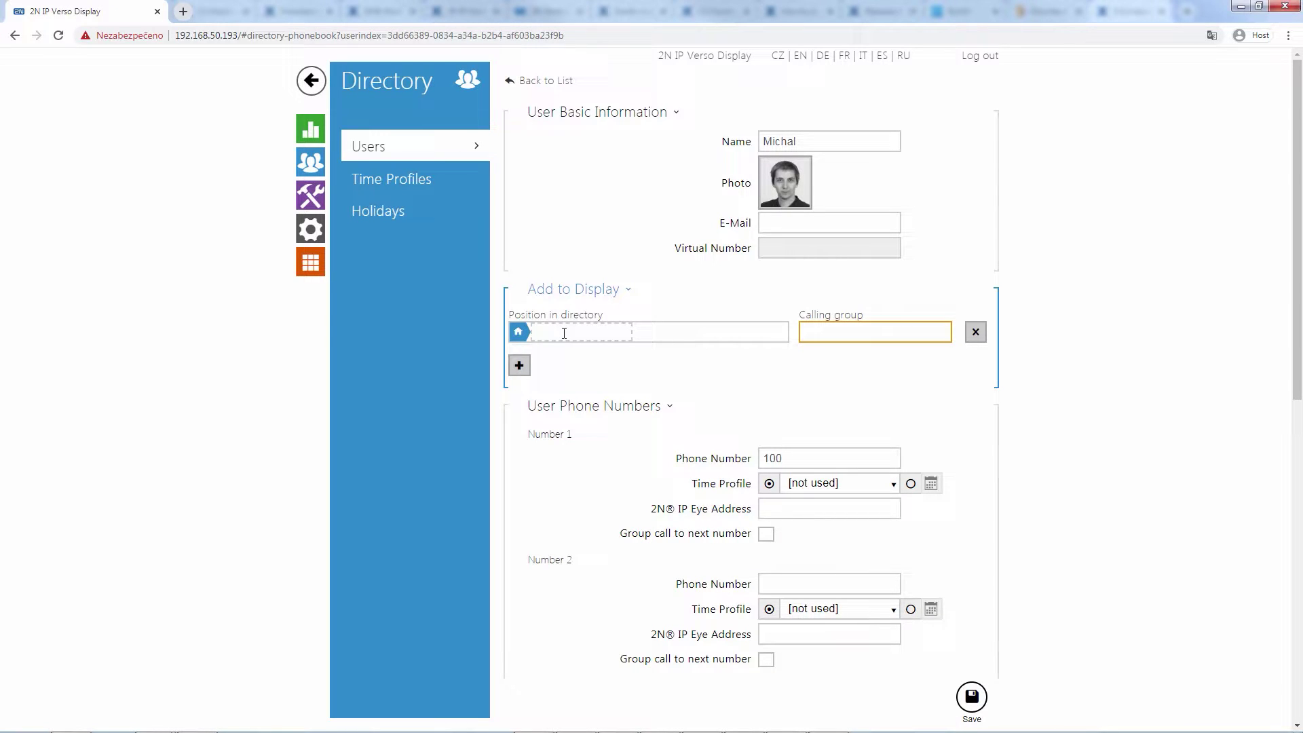
text(Grou)
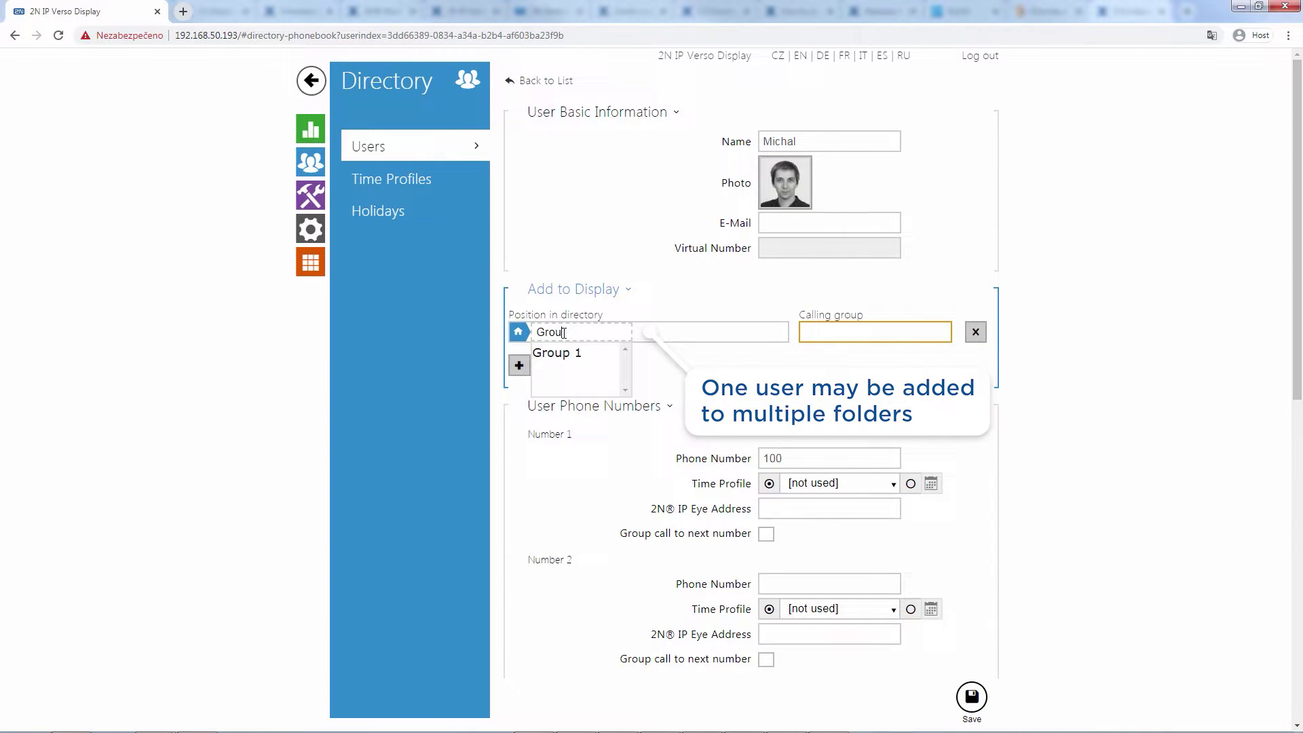
click(569, 354)
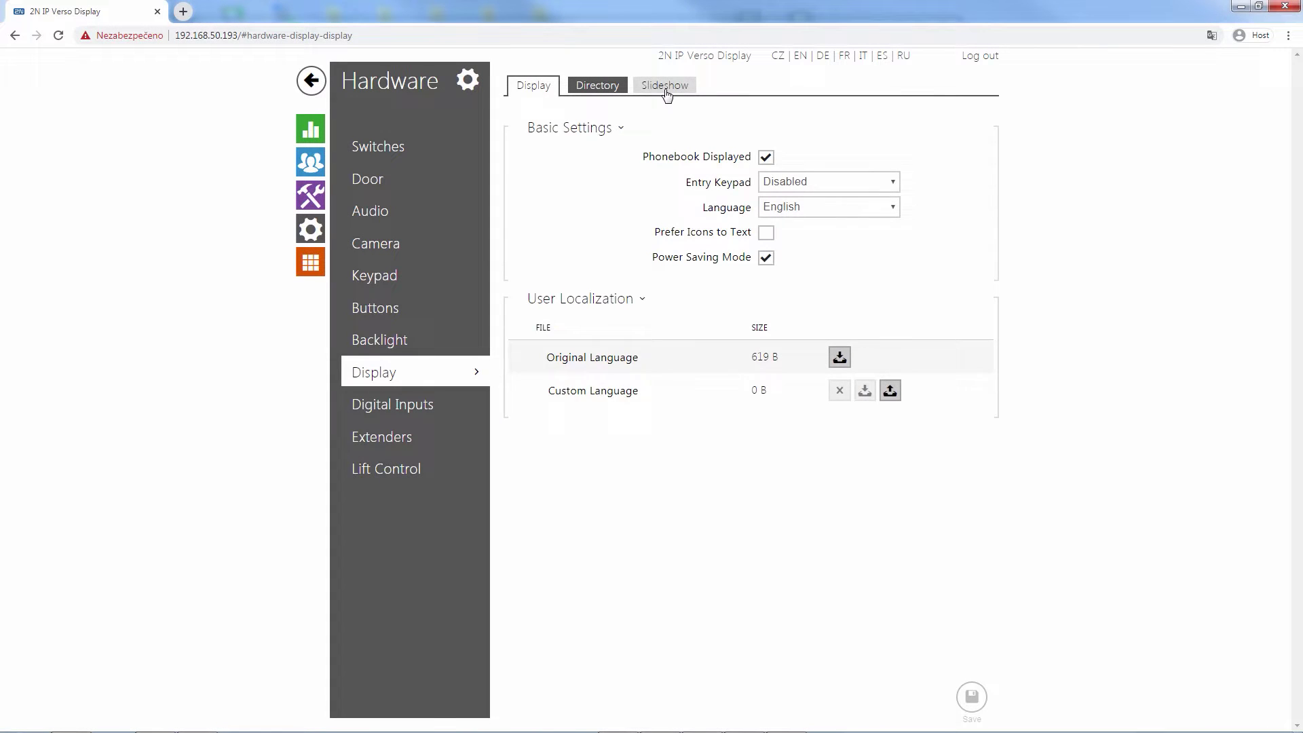
Upload the windmill photo to the display slideshow
click(662, 86)
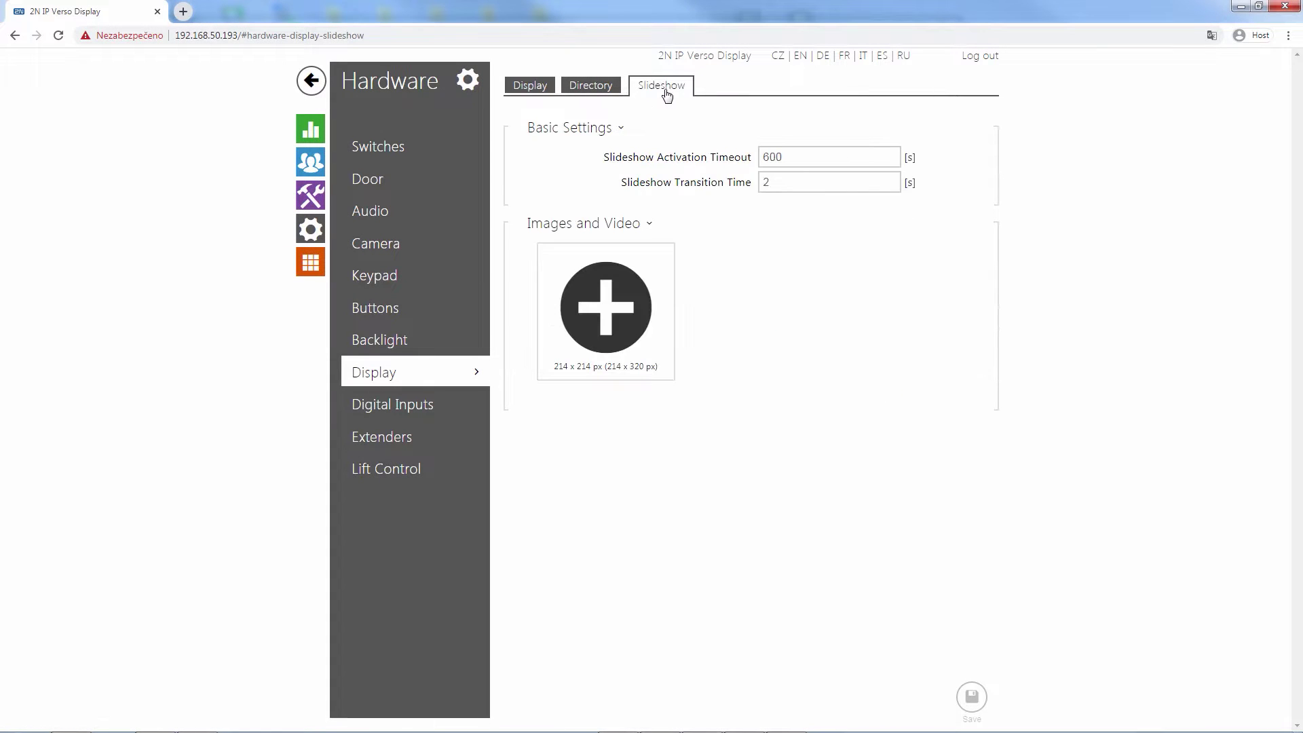
click(617, 309)
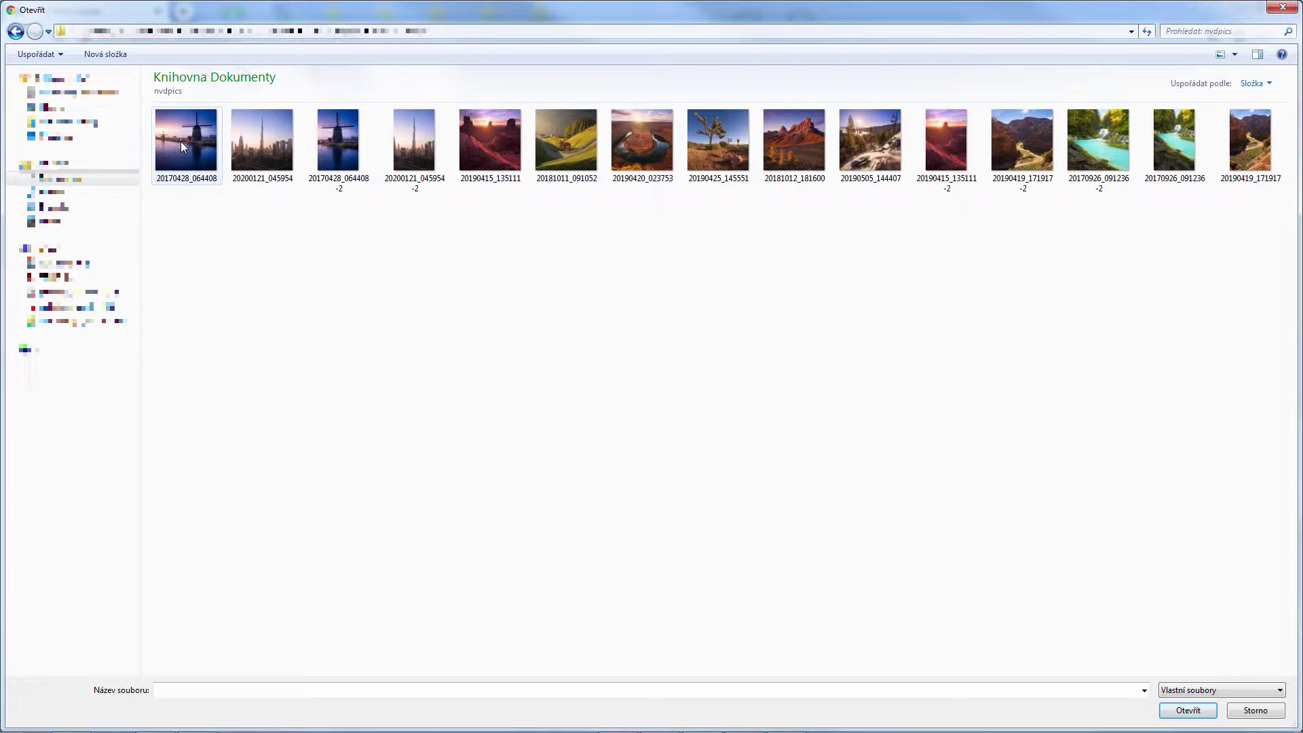
click(181, 142)
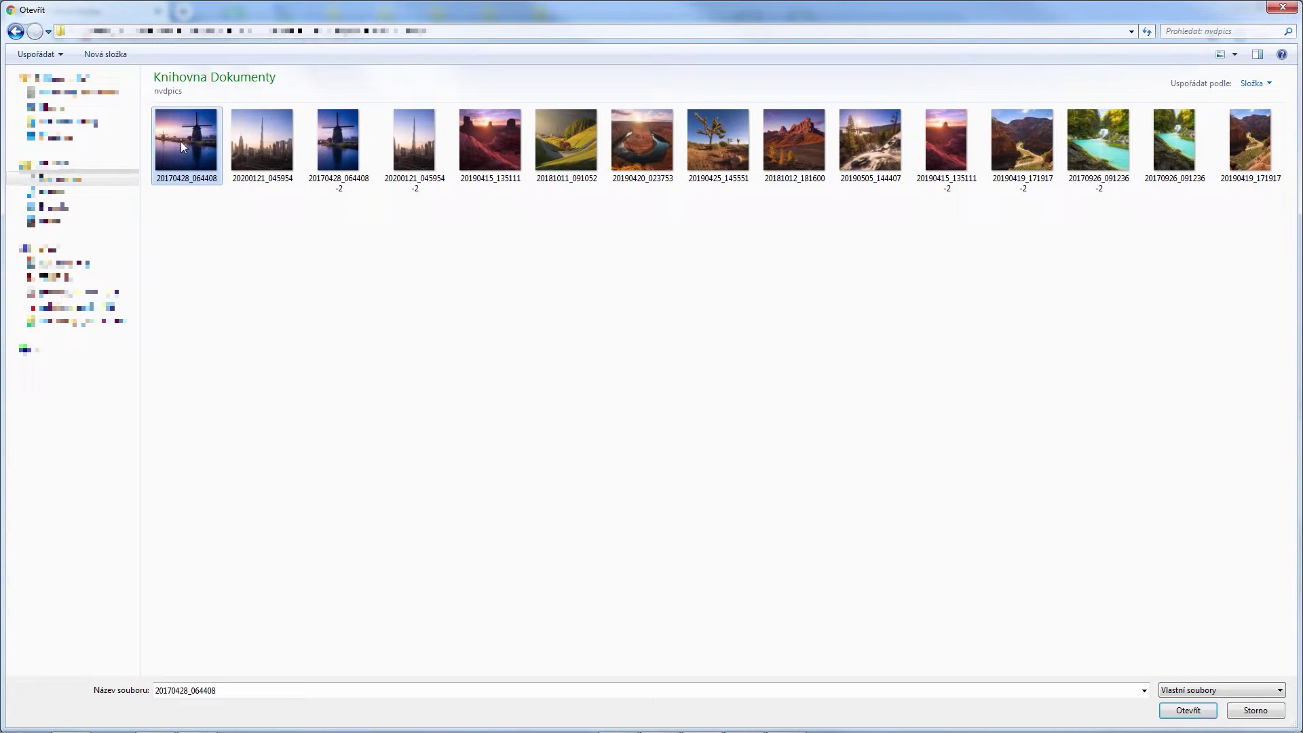
click(1186, 711)
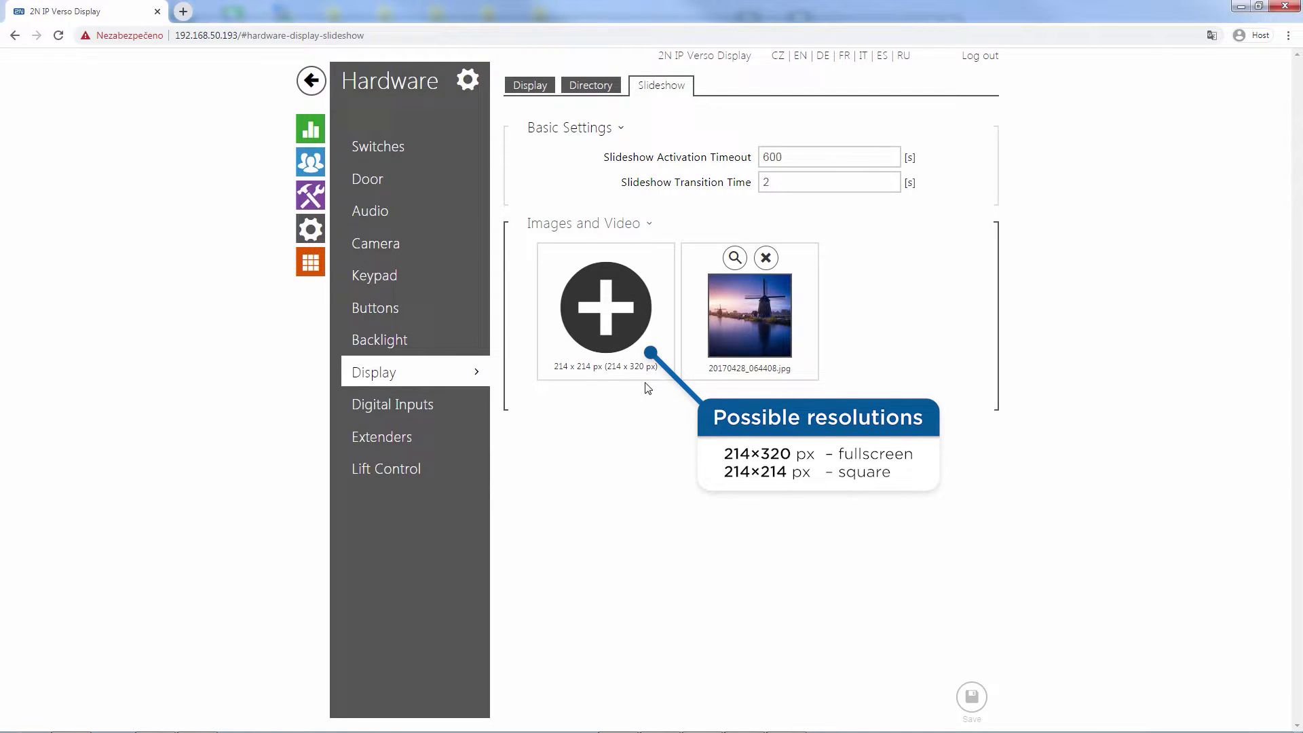
Add the canyon river bend photo, move the intro video first, and save
click(620, 344)
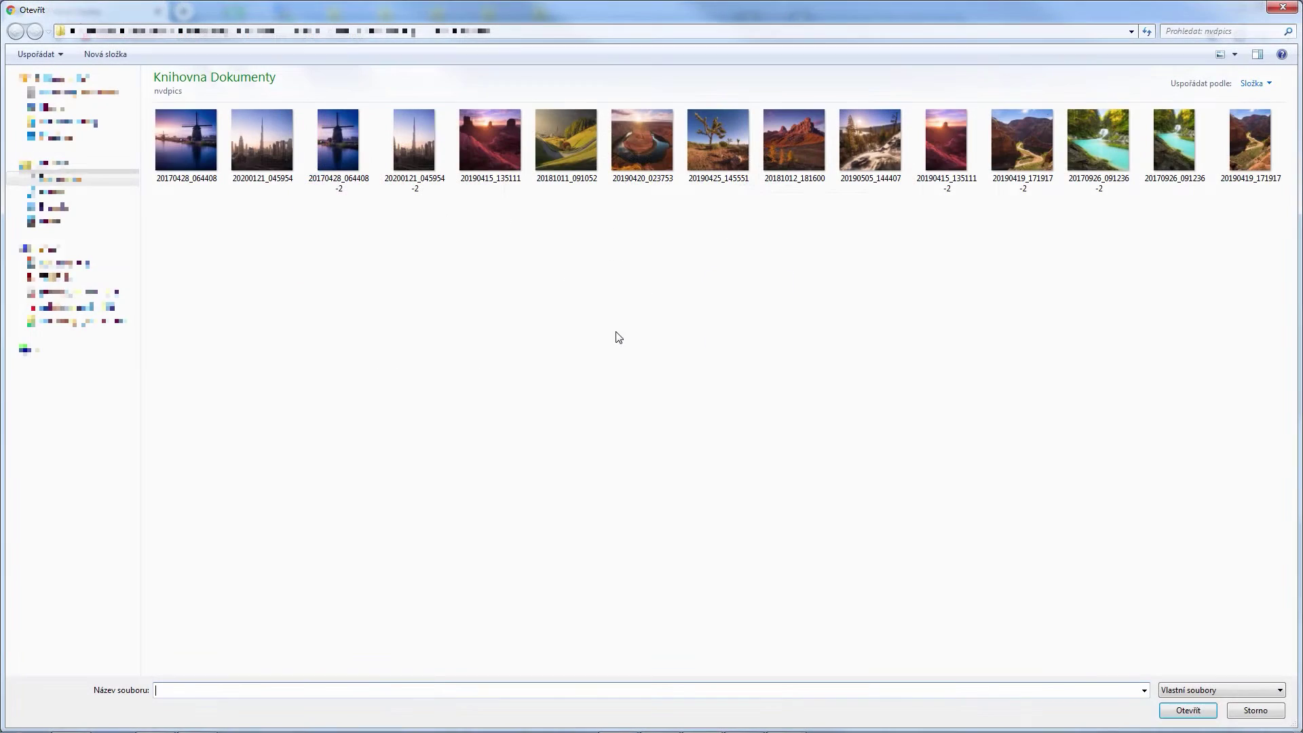
click(419, 169)
click(634, 171)
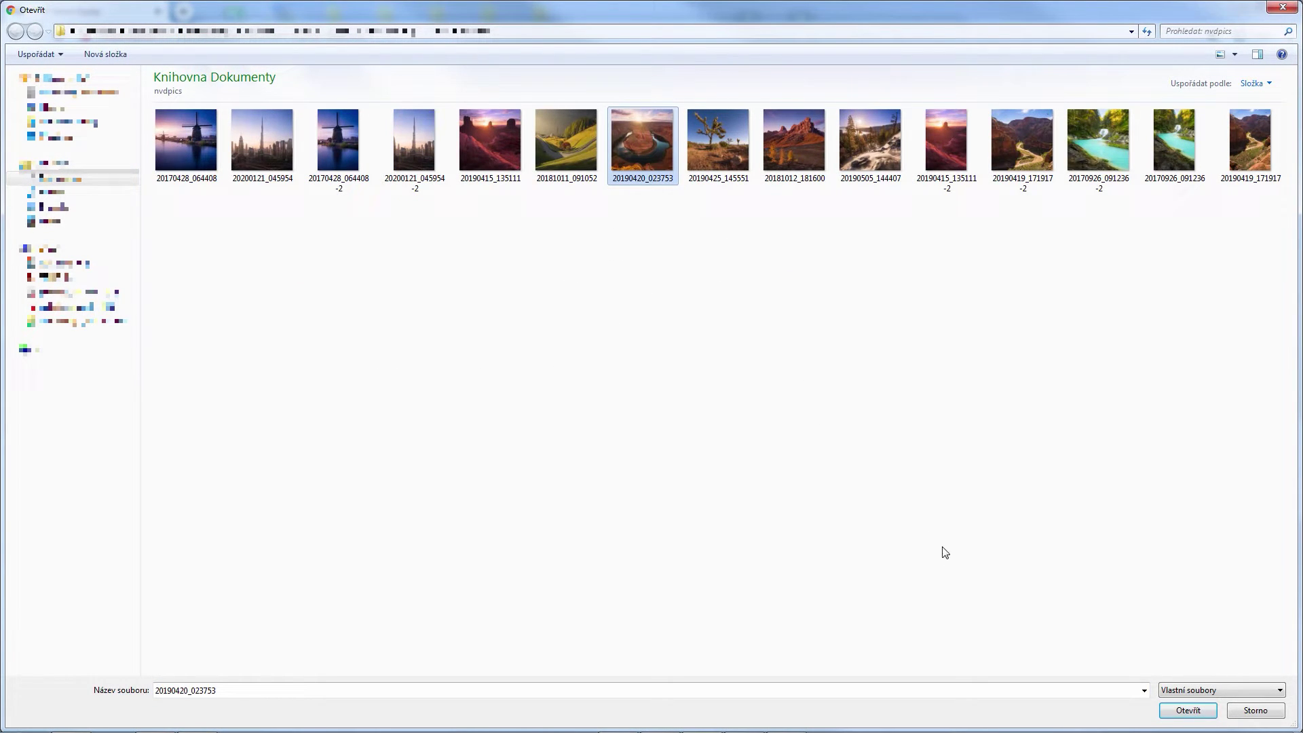
click(1185, 711)
drag(757, 429, 753, 305)
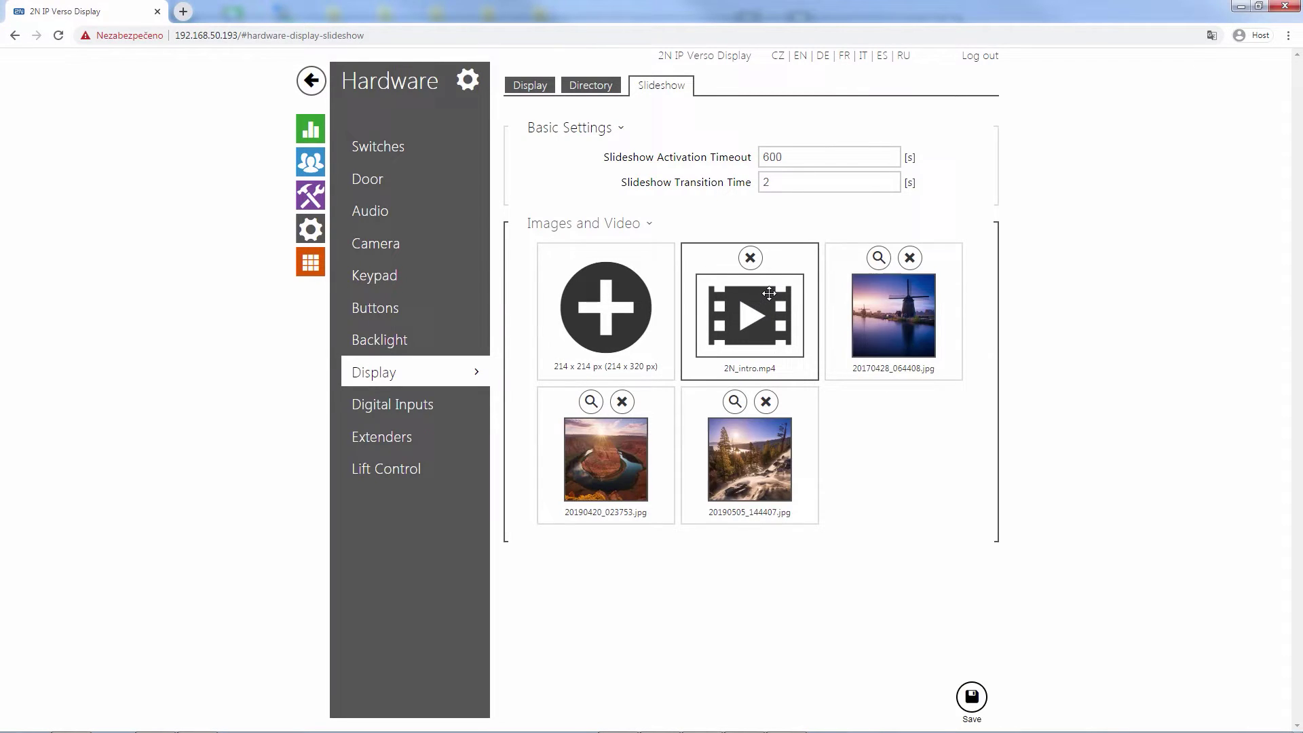
click(970, 698)
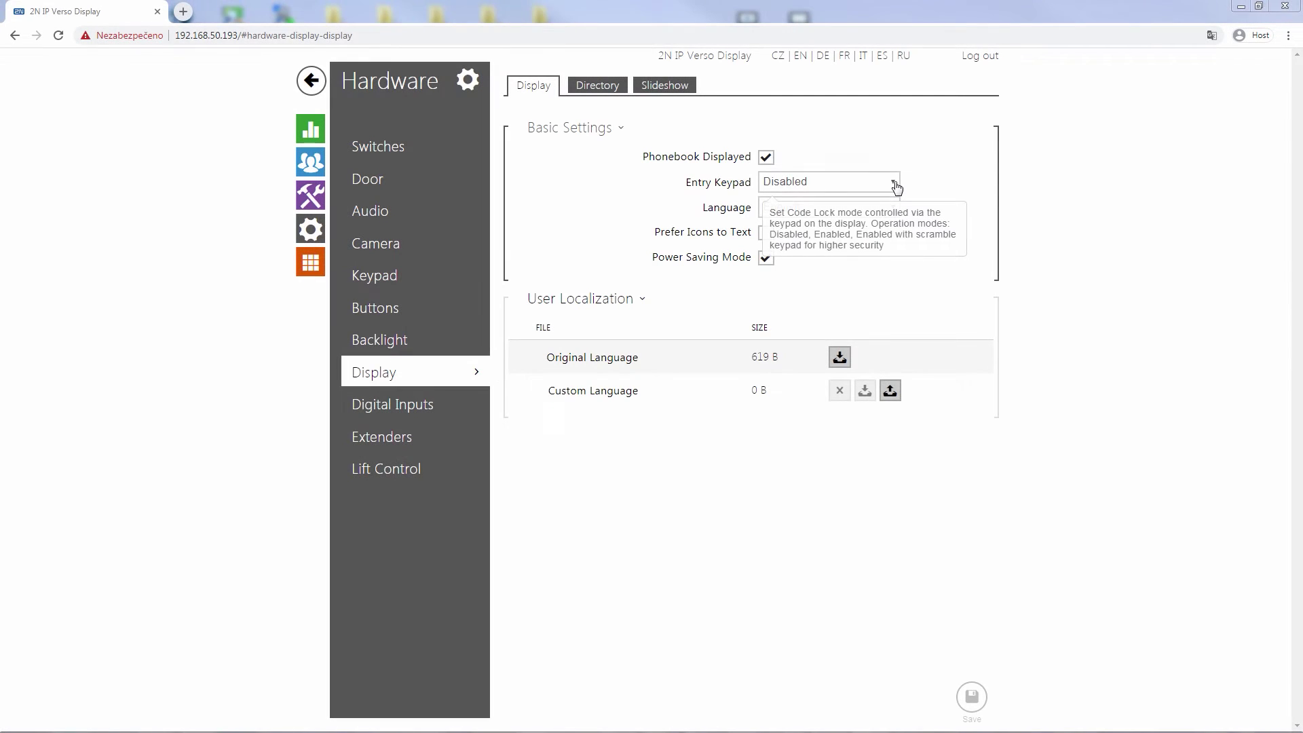
Change the Entry Keypad mode from Disabled using its dropdown
click(892, 182)
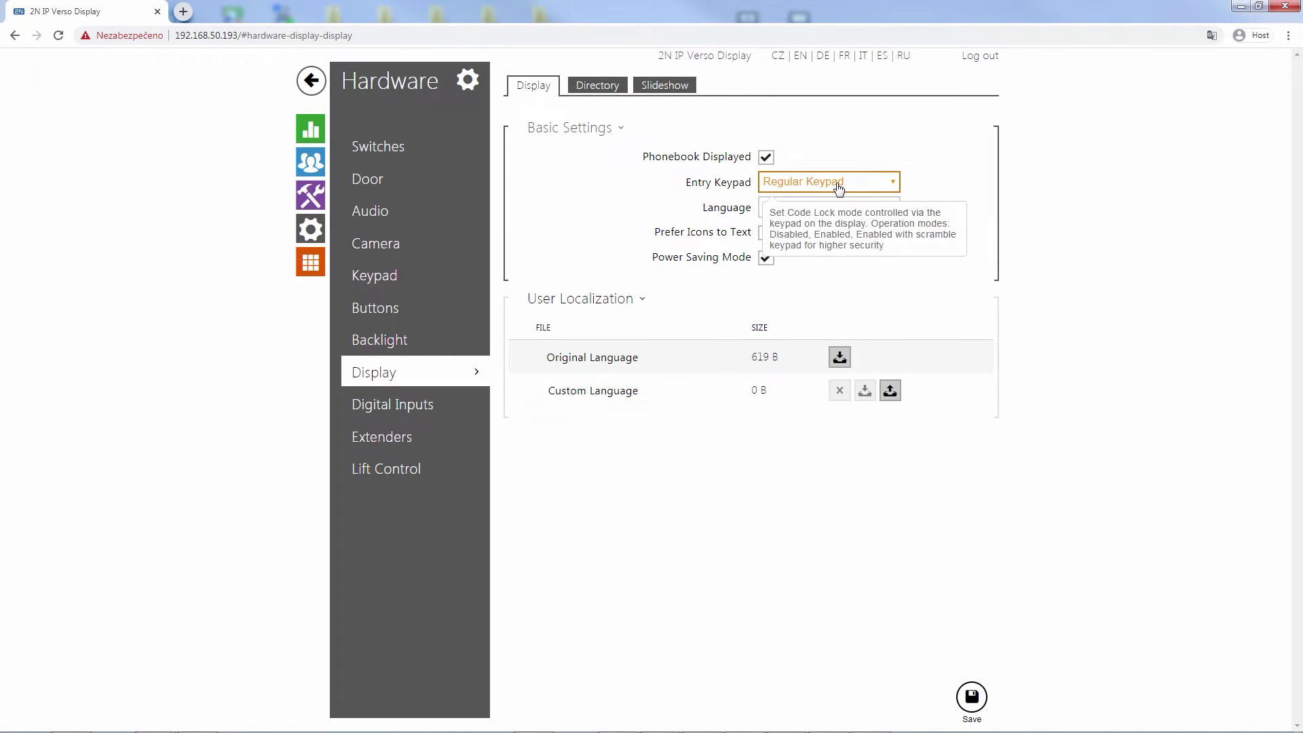
click(893, 184)
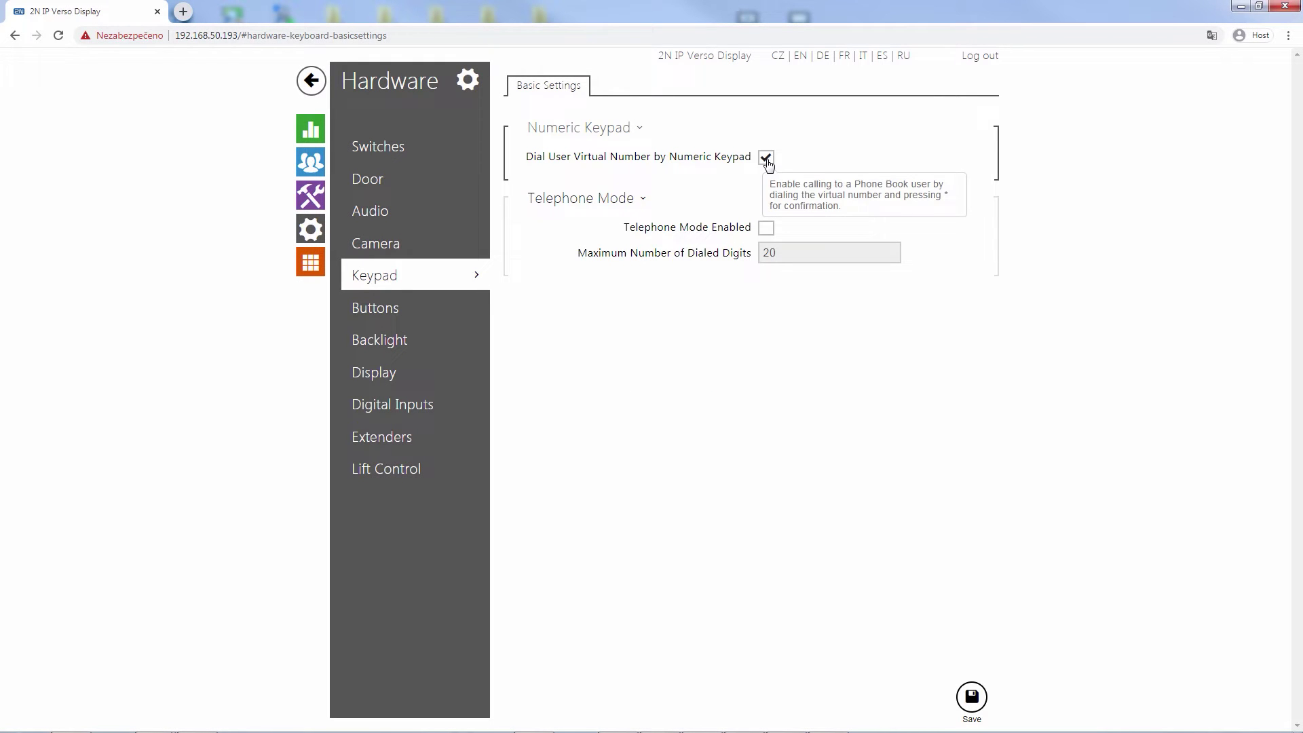
Enable Dial User Virtual Number on the keypad and give Michal virtual number 123
click(766, 160)
click(971, 696)
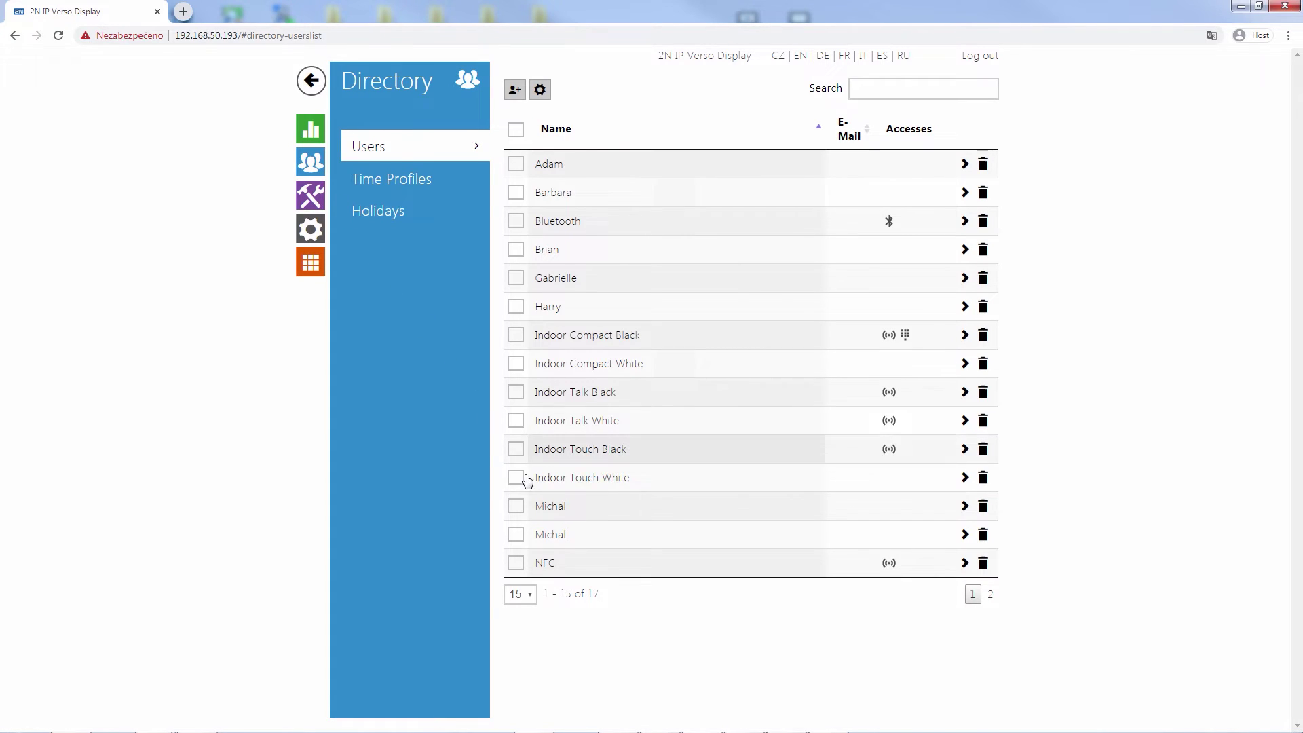
click(554, 503)
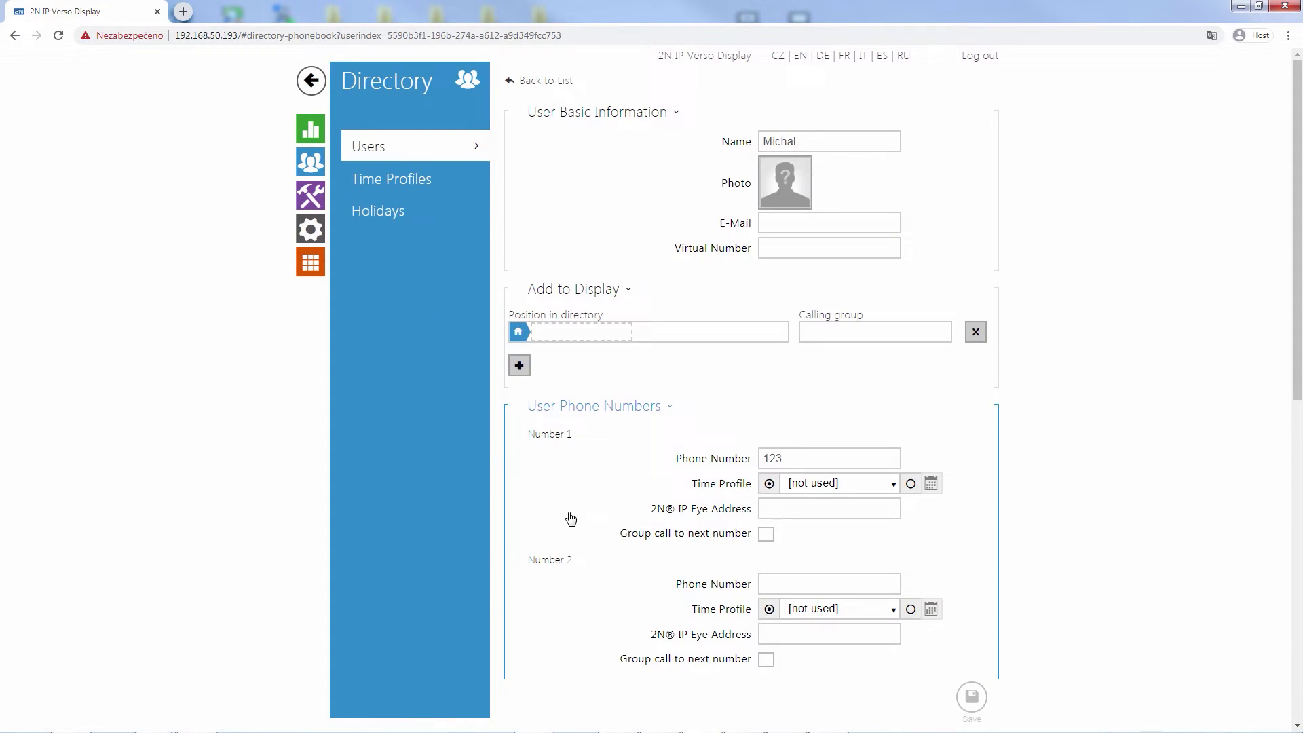
click(777, 249)
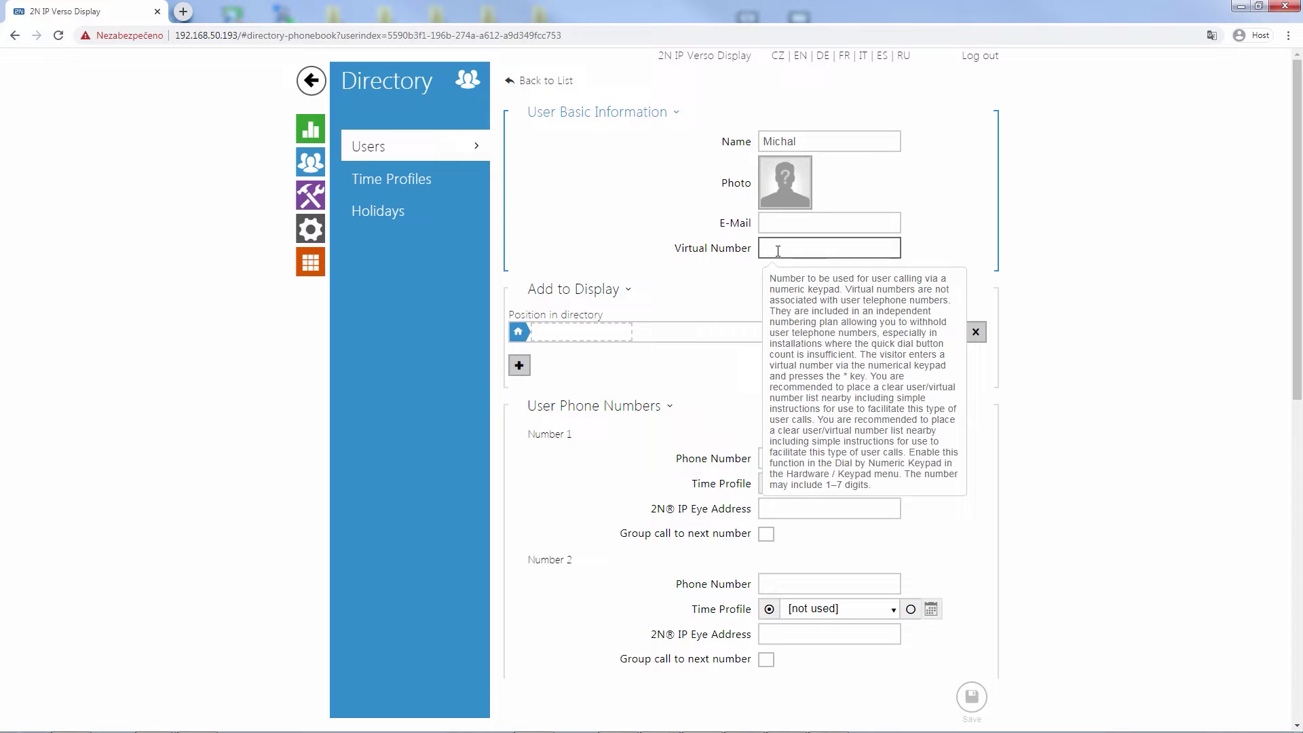
text(1)
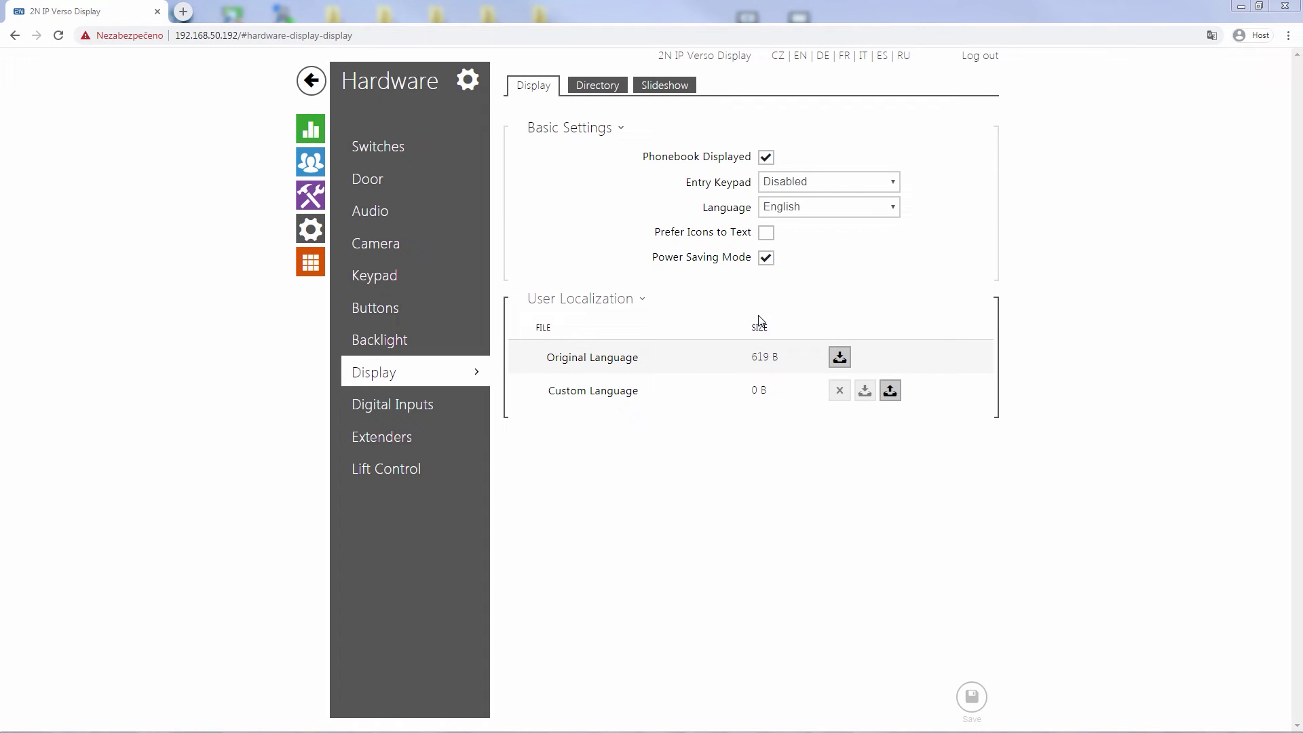
Set the touch display to prefer icons over text
click(766, 232)
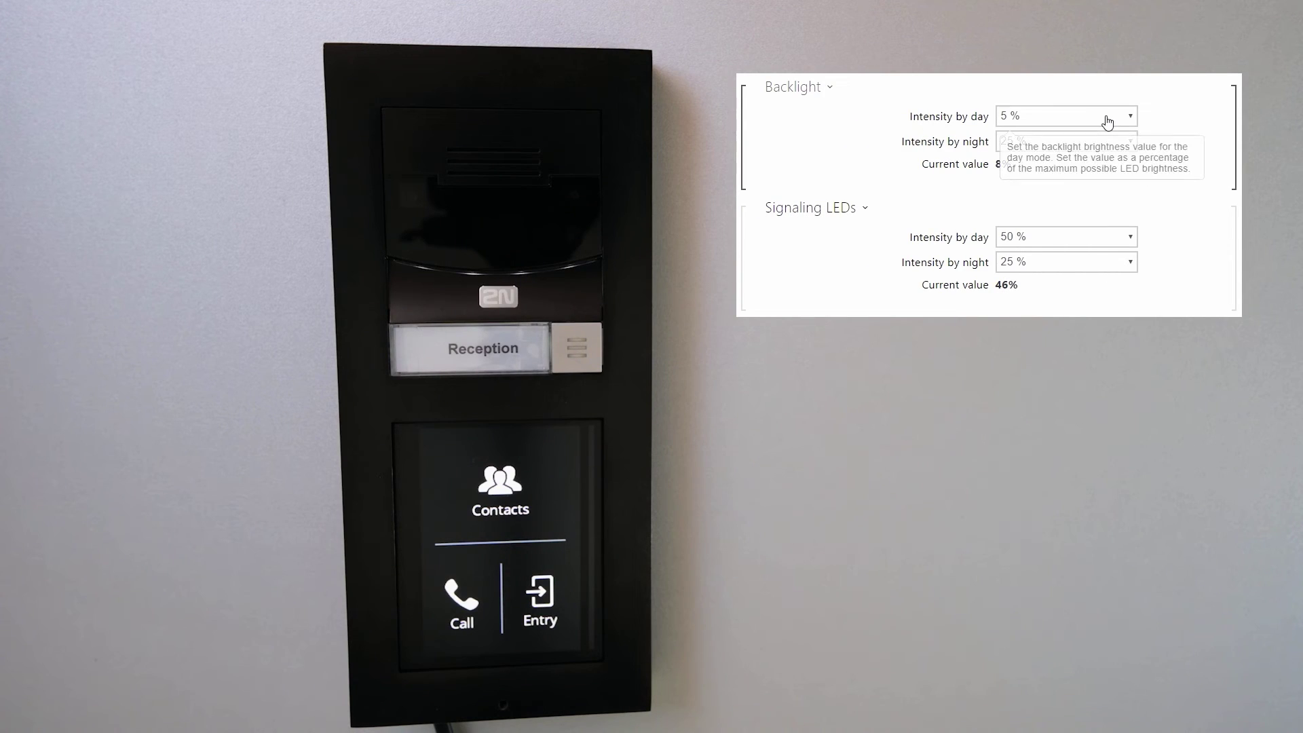
Set the daytime backlight intensity to 100 %
click(1109, 119)
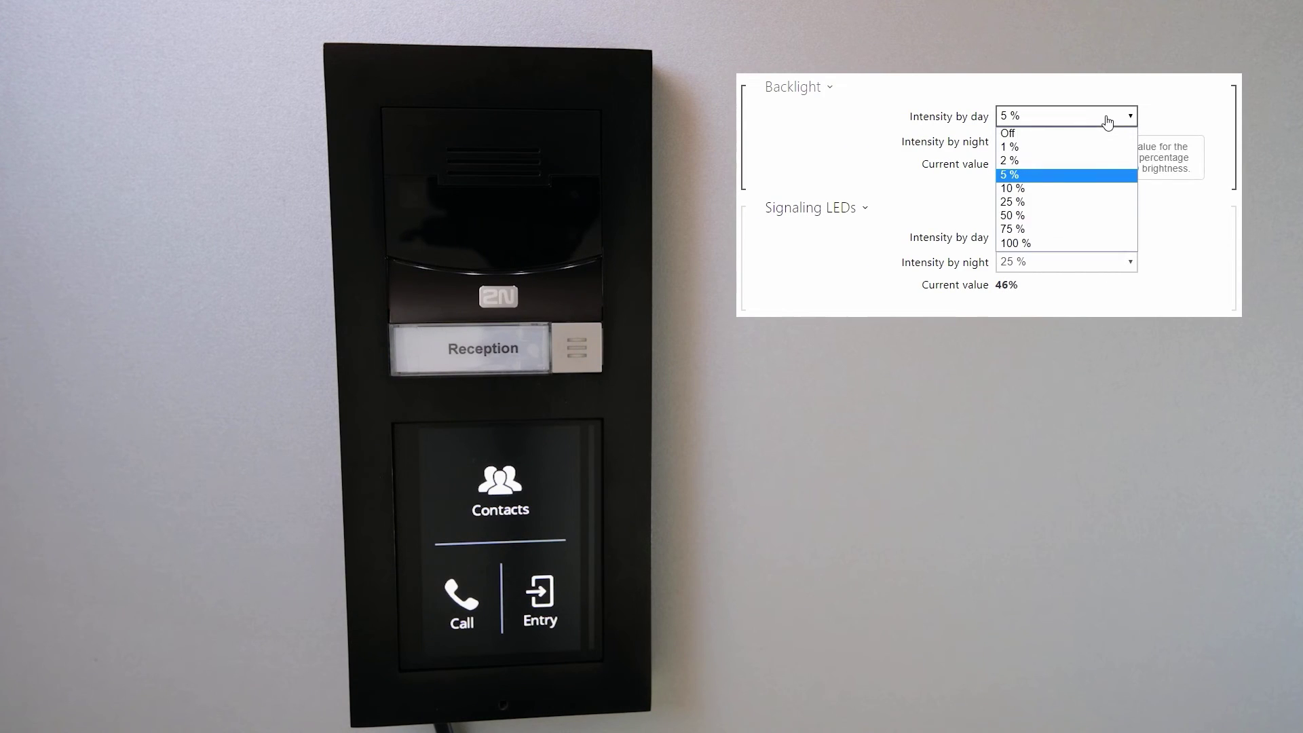
click(1067, 243)
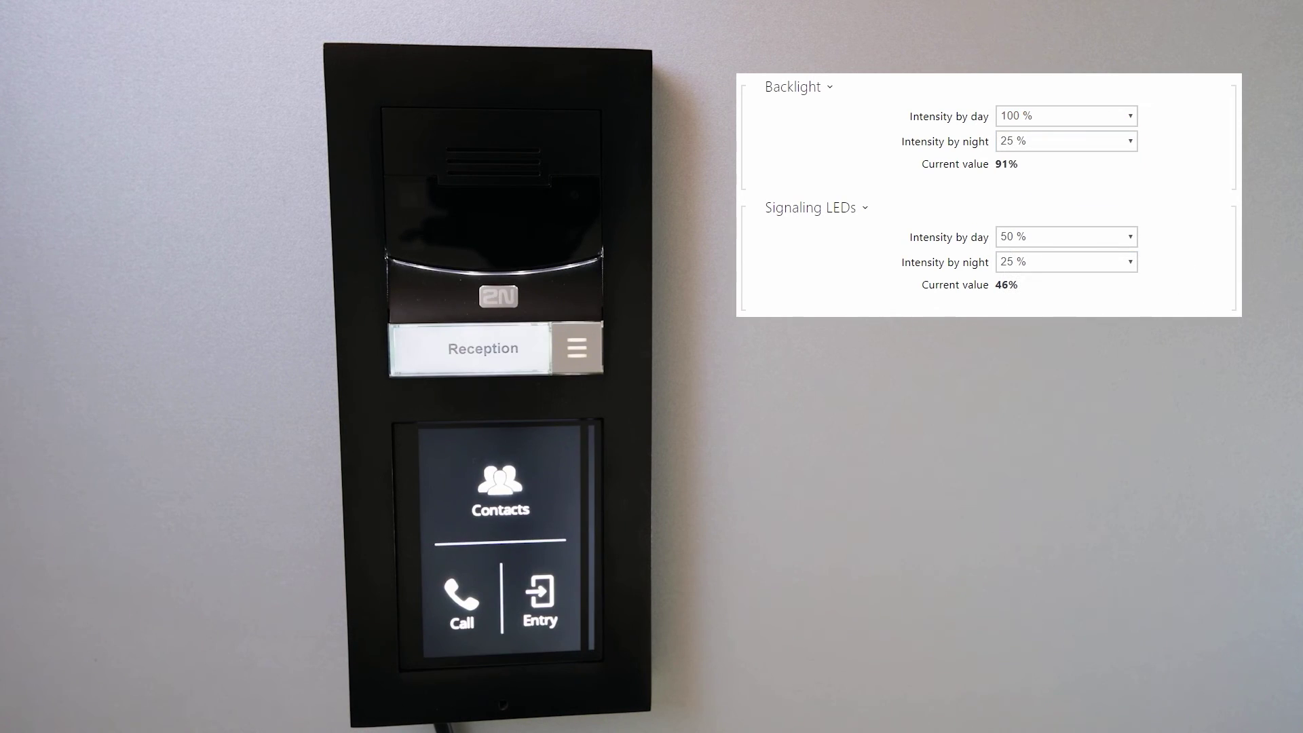